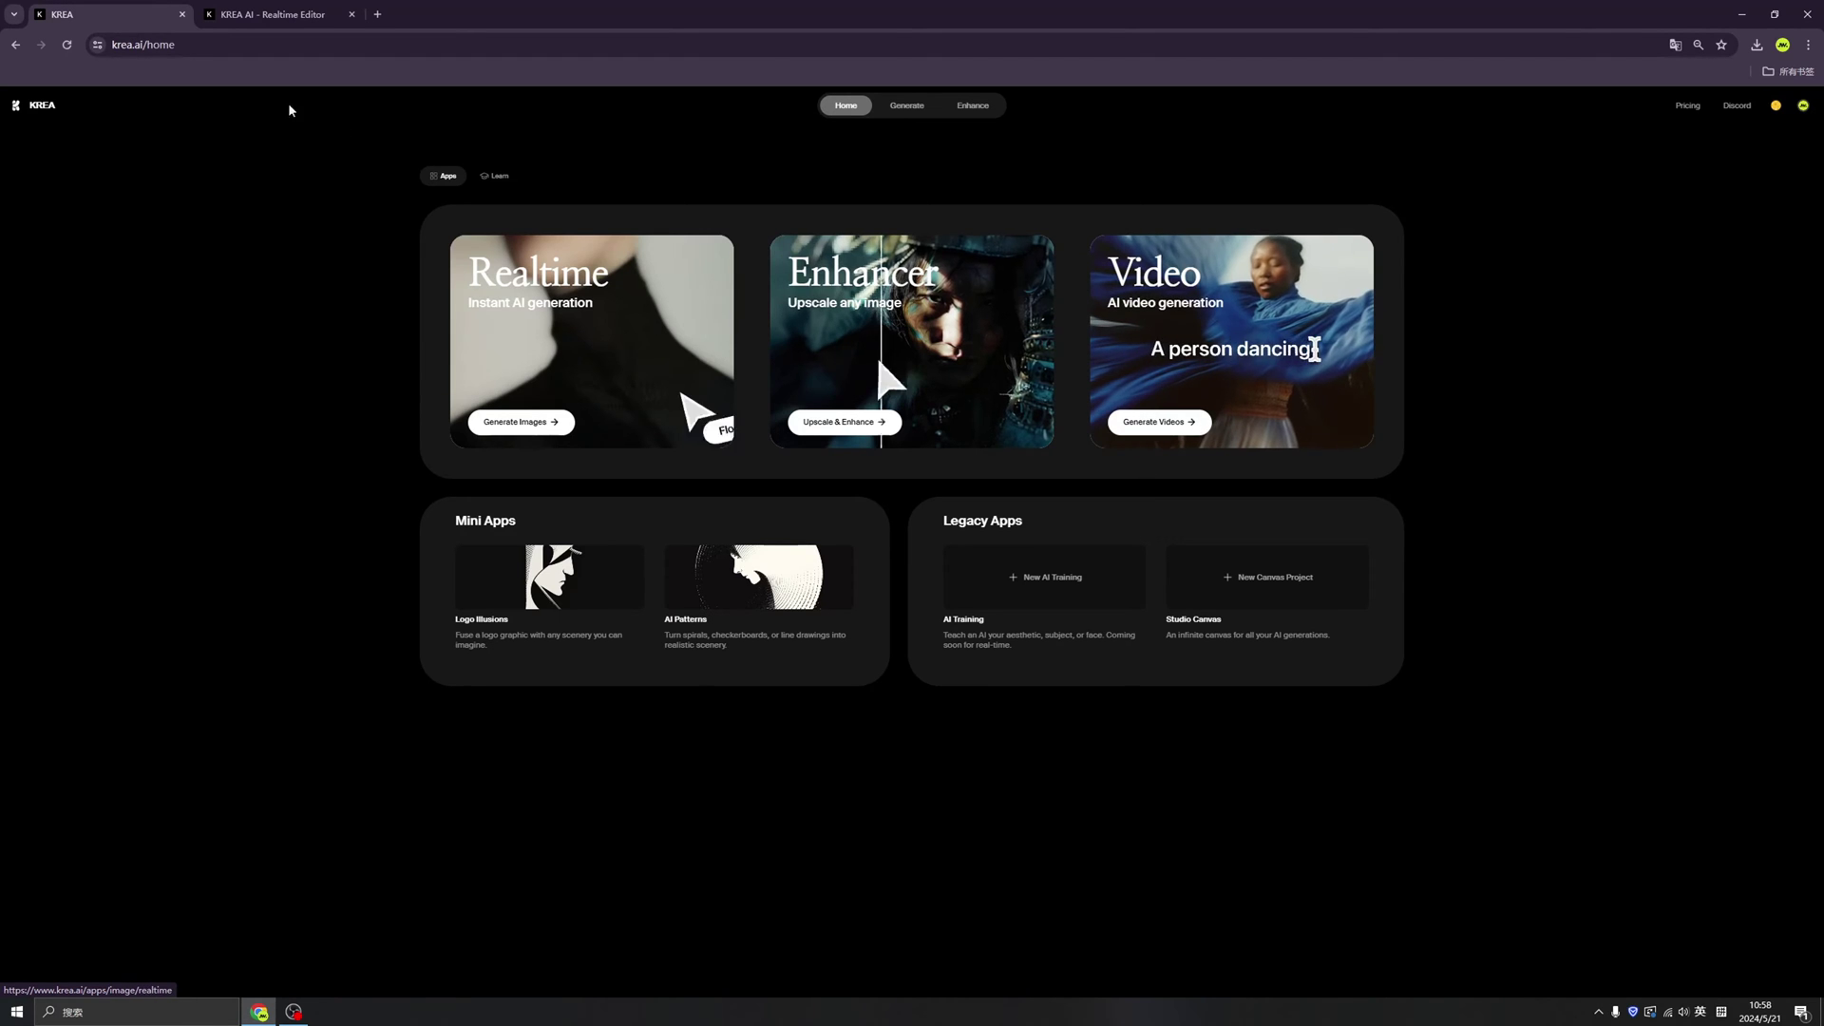
Open the Realtime video editor, return the clip to 10 seconds, and show its 16:9, 60%-motion settings
{"action": "left_click", "coordinate": [286, 21]}
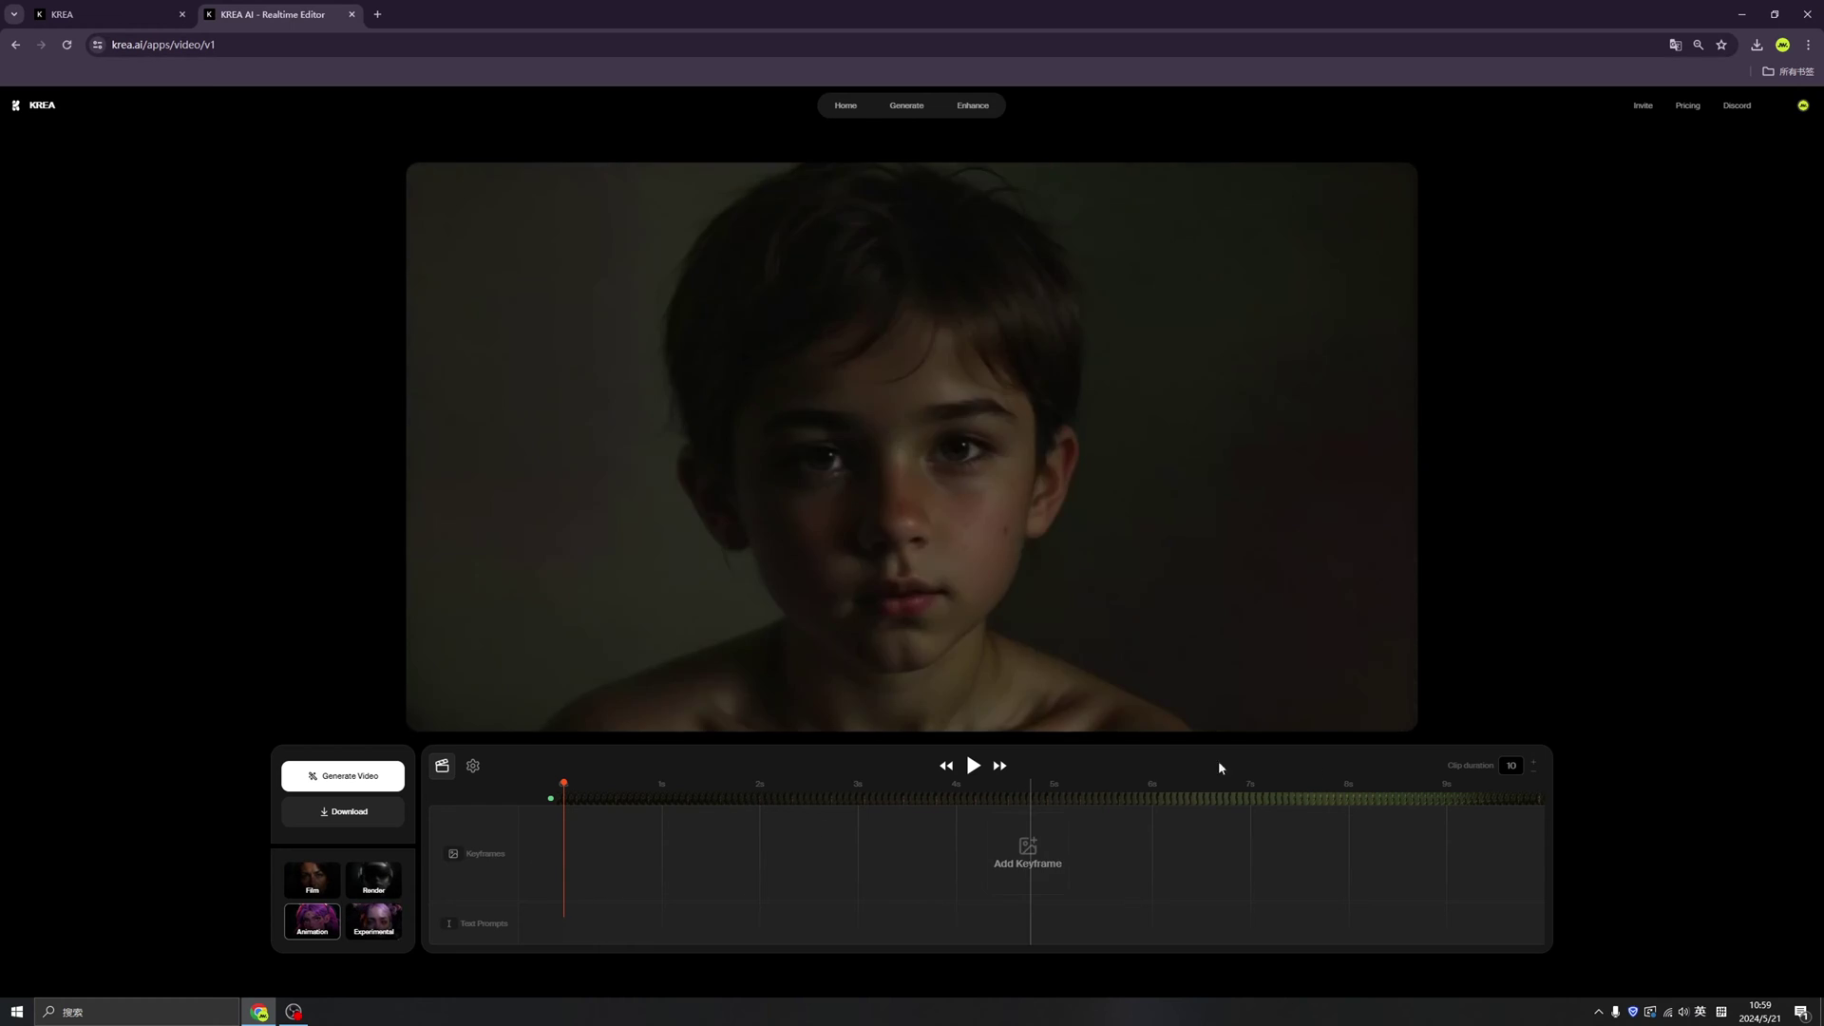
{"action": "left_click", "coordinate": [1533, 779]}
{"action": "left_click", "coordinate": [1536, 779]}
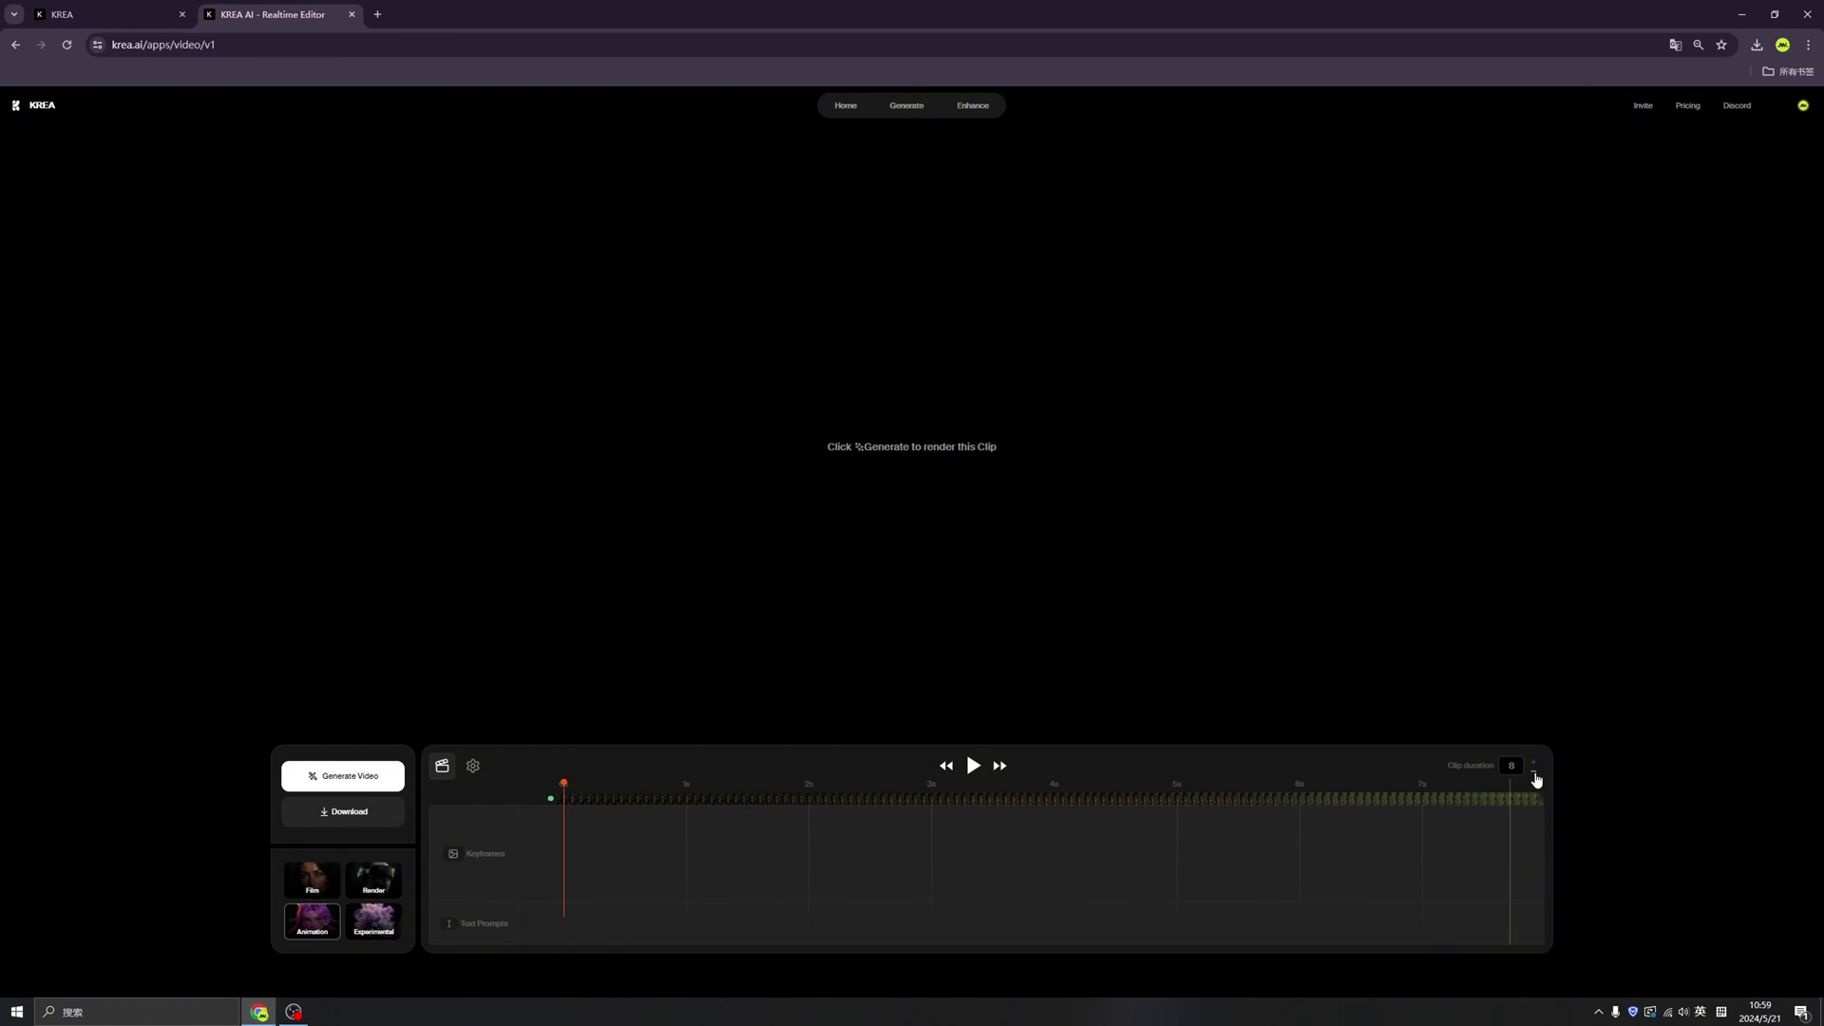
{"action": "left_click", "coordinate": [1533, 764]}
{"action": "left_click", "coordinate": [1533, 765]}
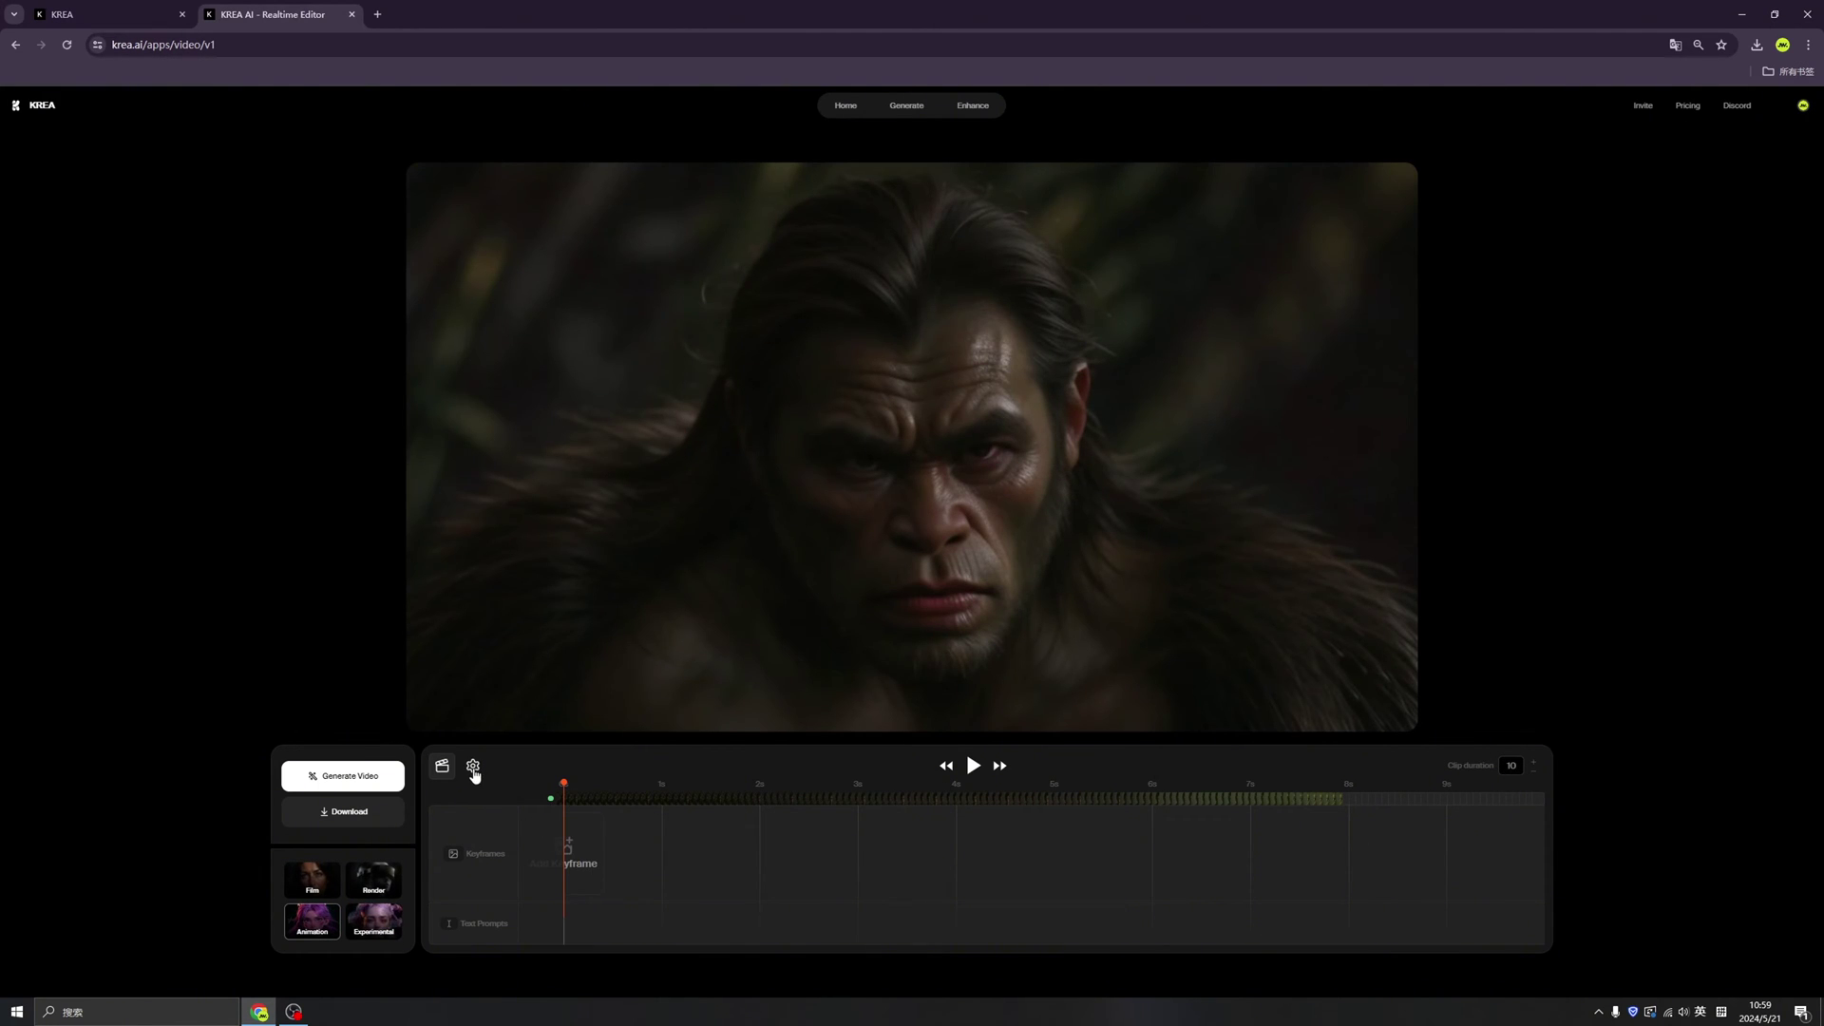
{"action": "left_click", "coordinate": [473, 767]}
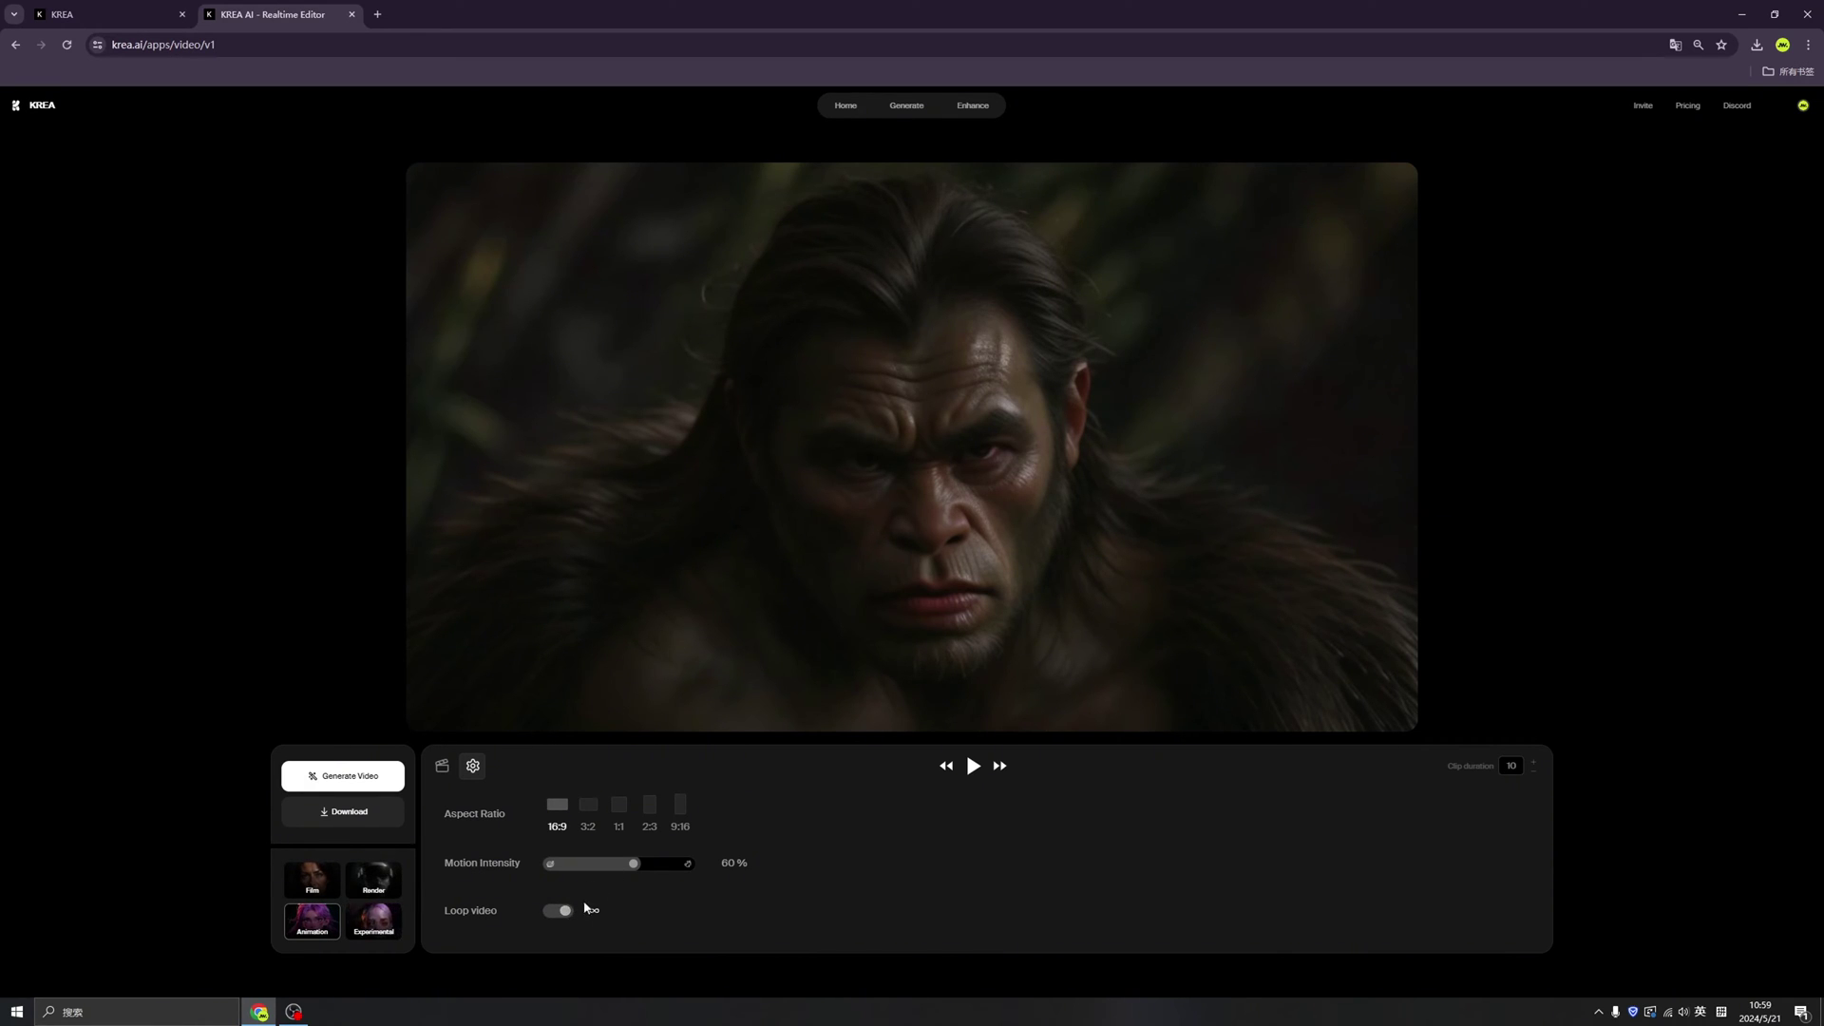
Return to the keyframe timeline and set the video style to Animation after trying Film
{"action": "left_click", "coordinate": [440, 769]}
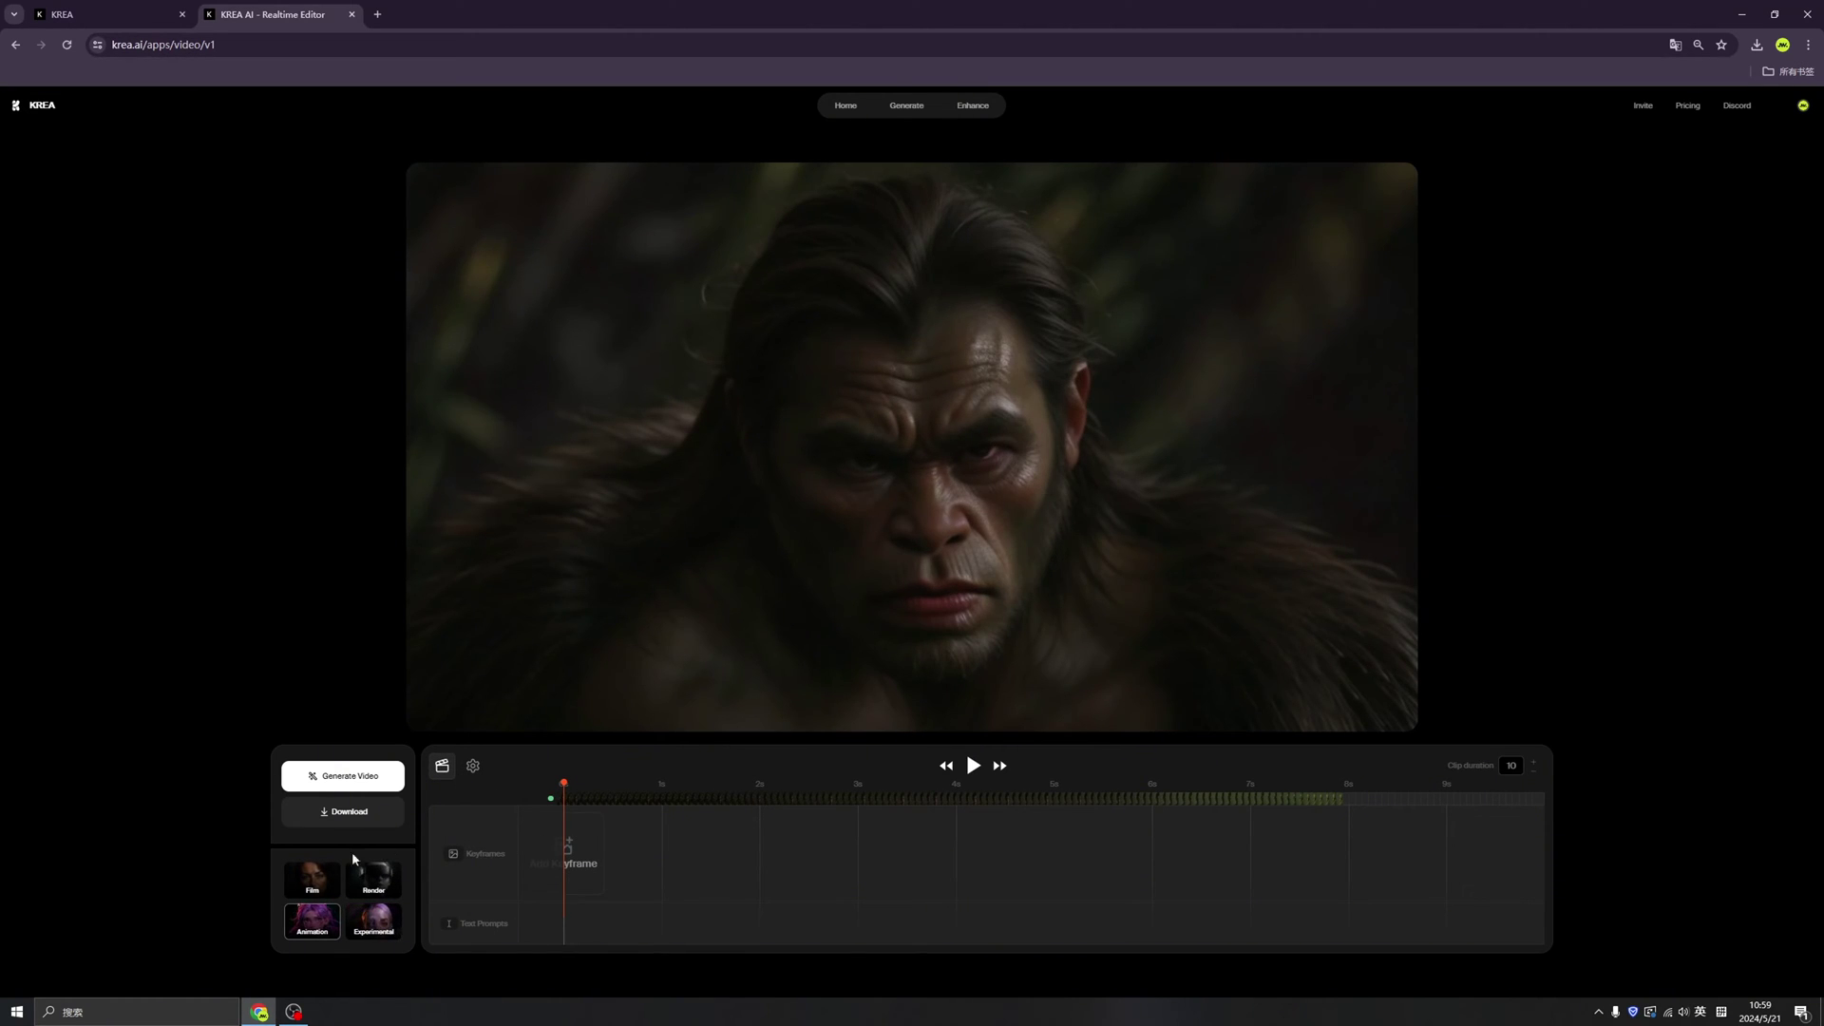
{"action": "left_click", "coordinate": [315, 895]}
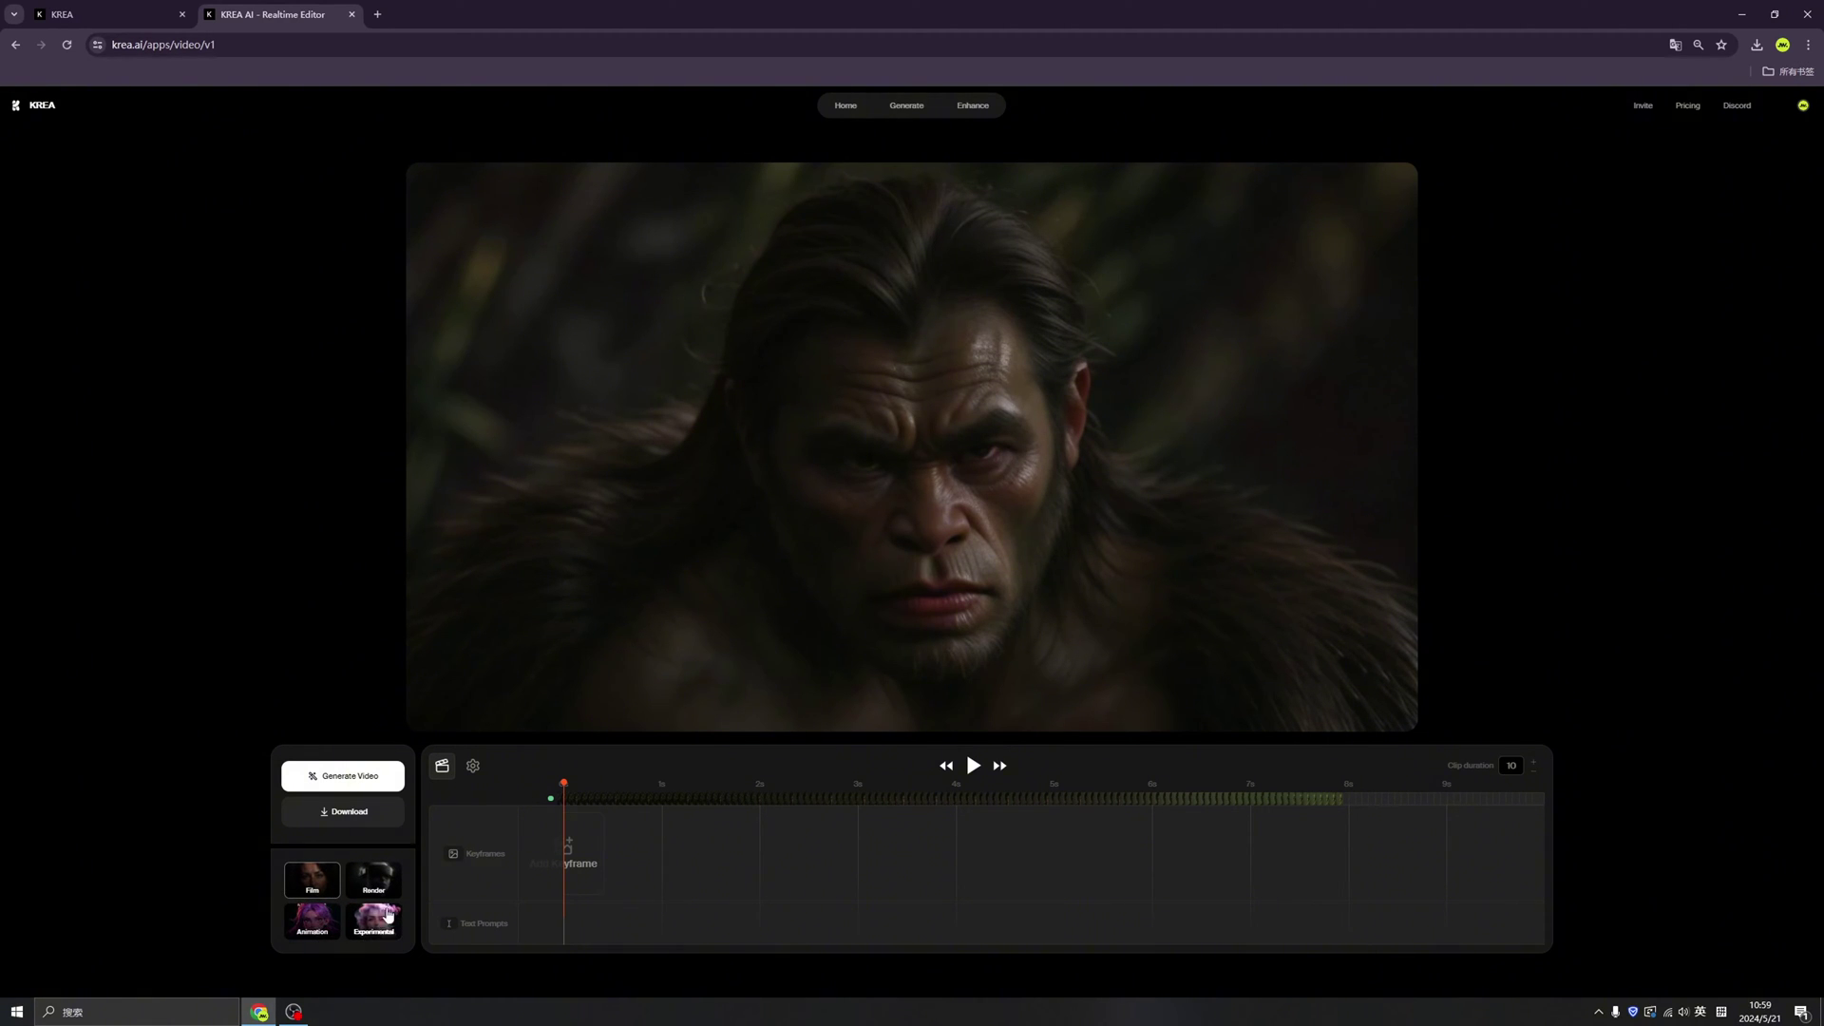
{"action": "left_click", "coordinate": [332, 935]}
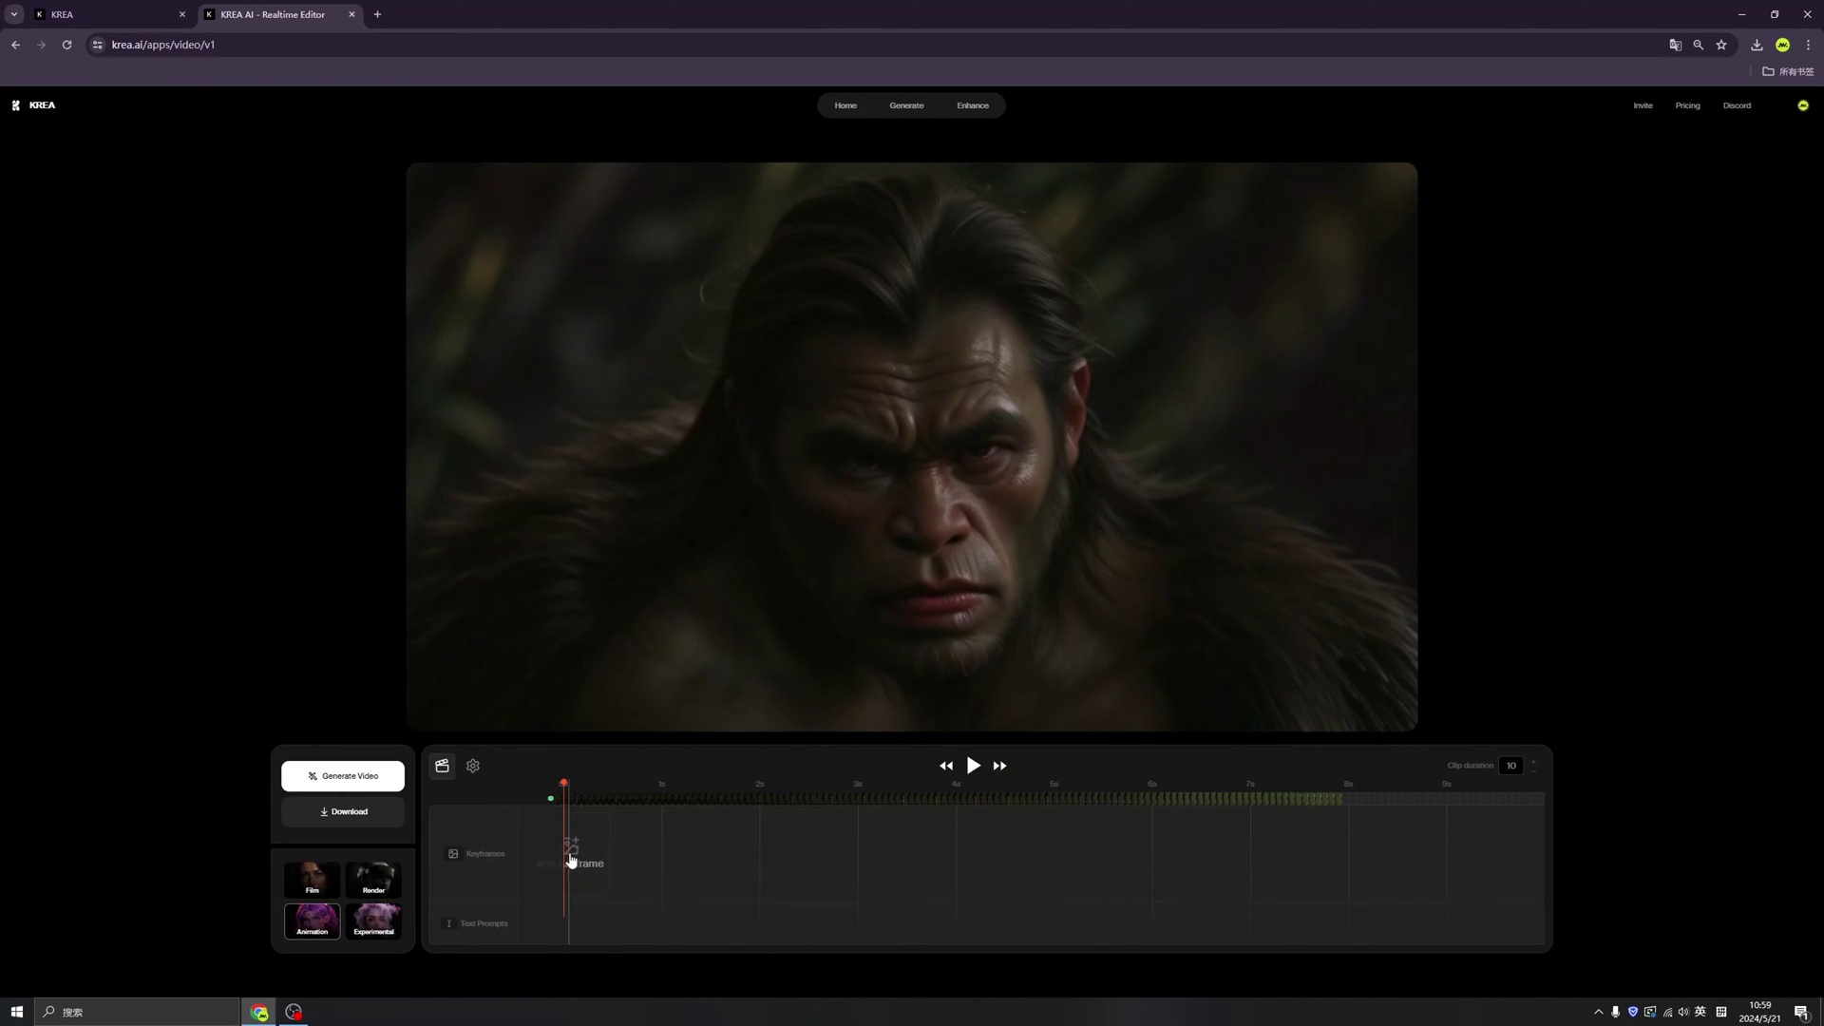
Clear the stray text prompt block and the existing keyframe from the timeline
{"action": "left_click", "coordinate": [568, 859]}
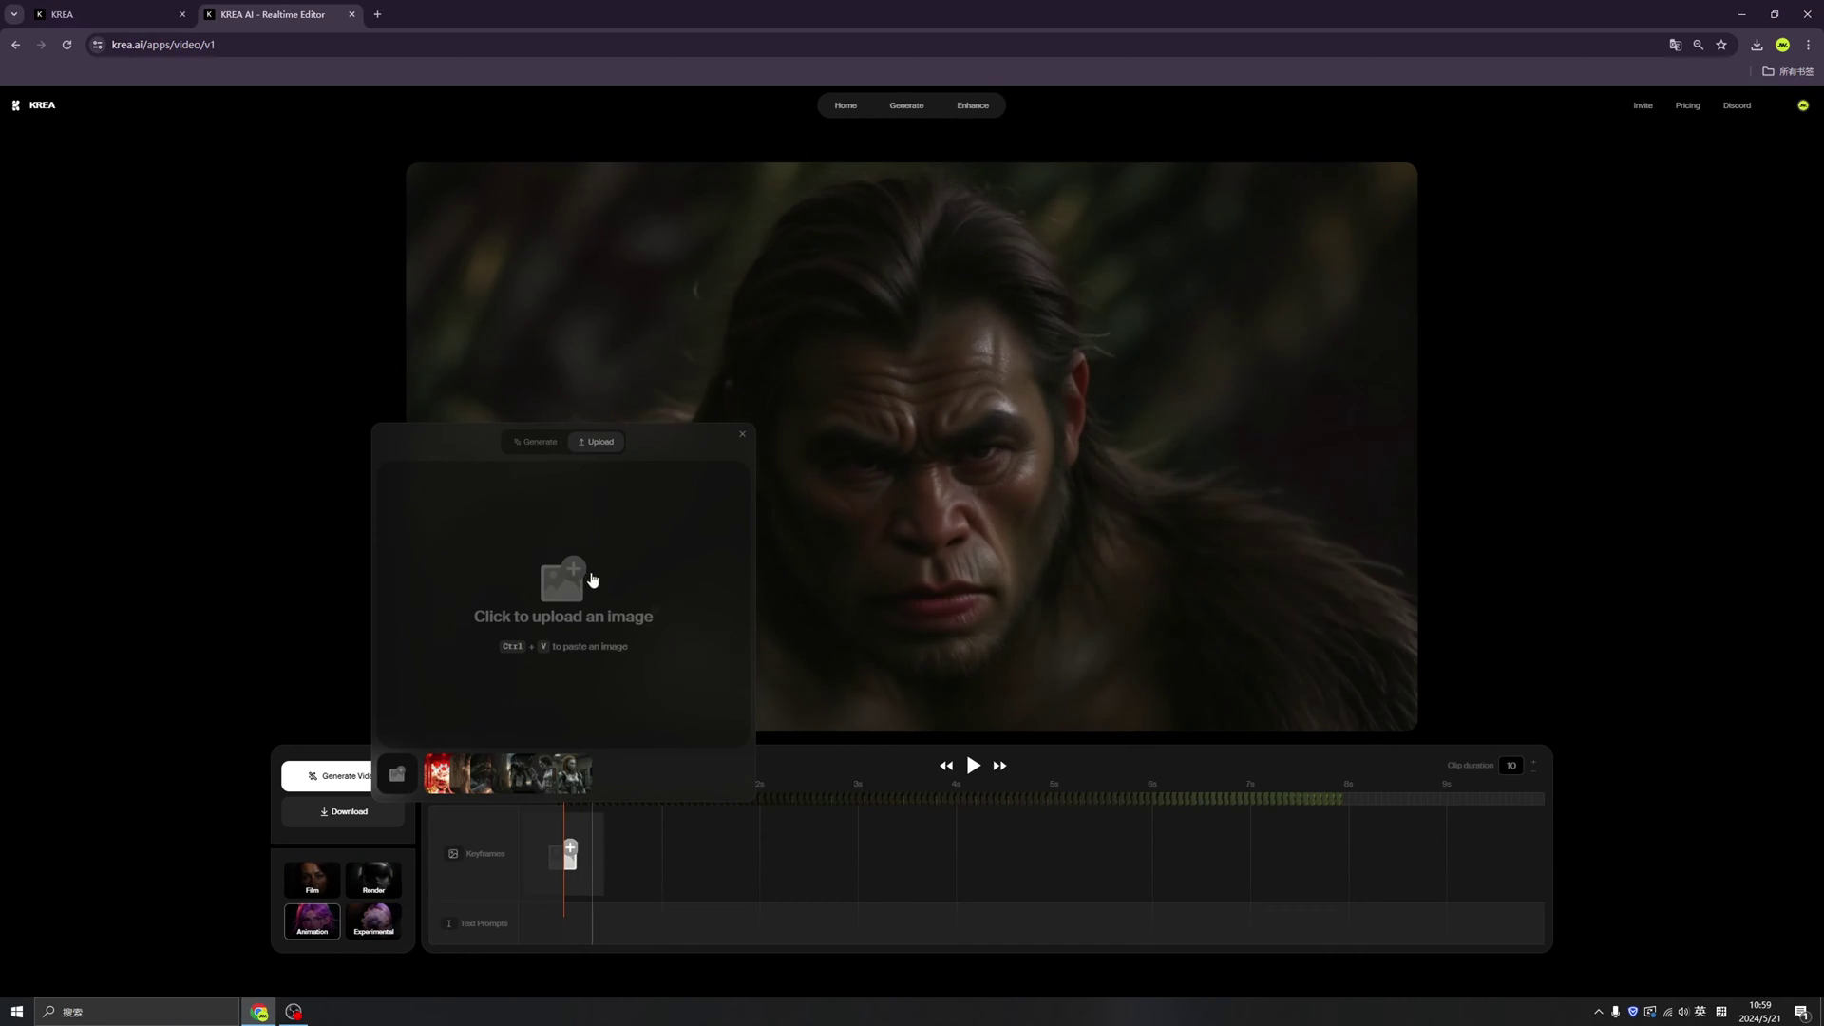
{"action": "left_click", "coordinate": [536, 450]}
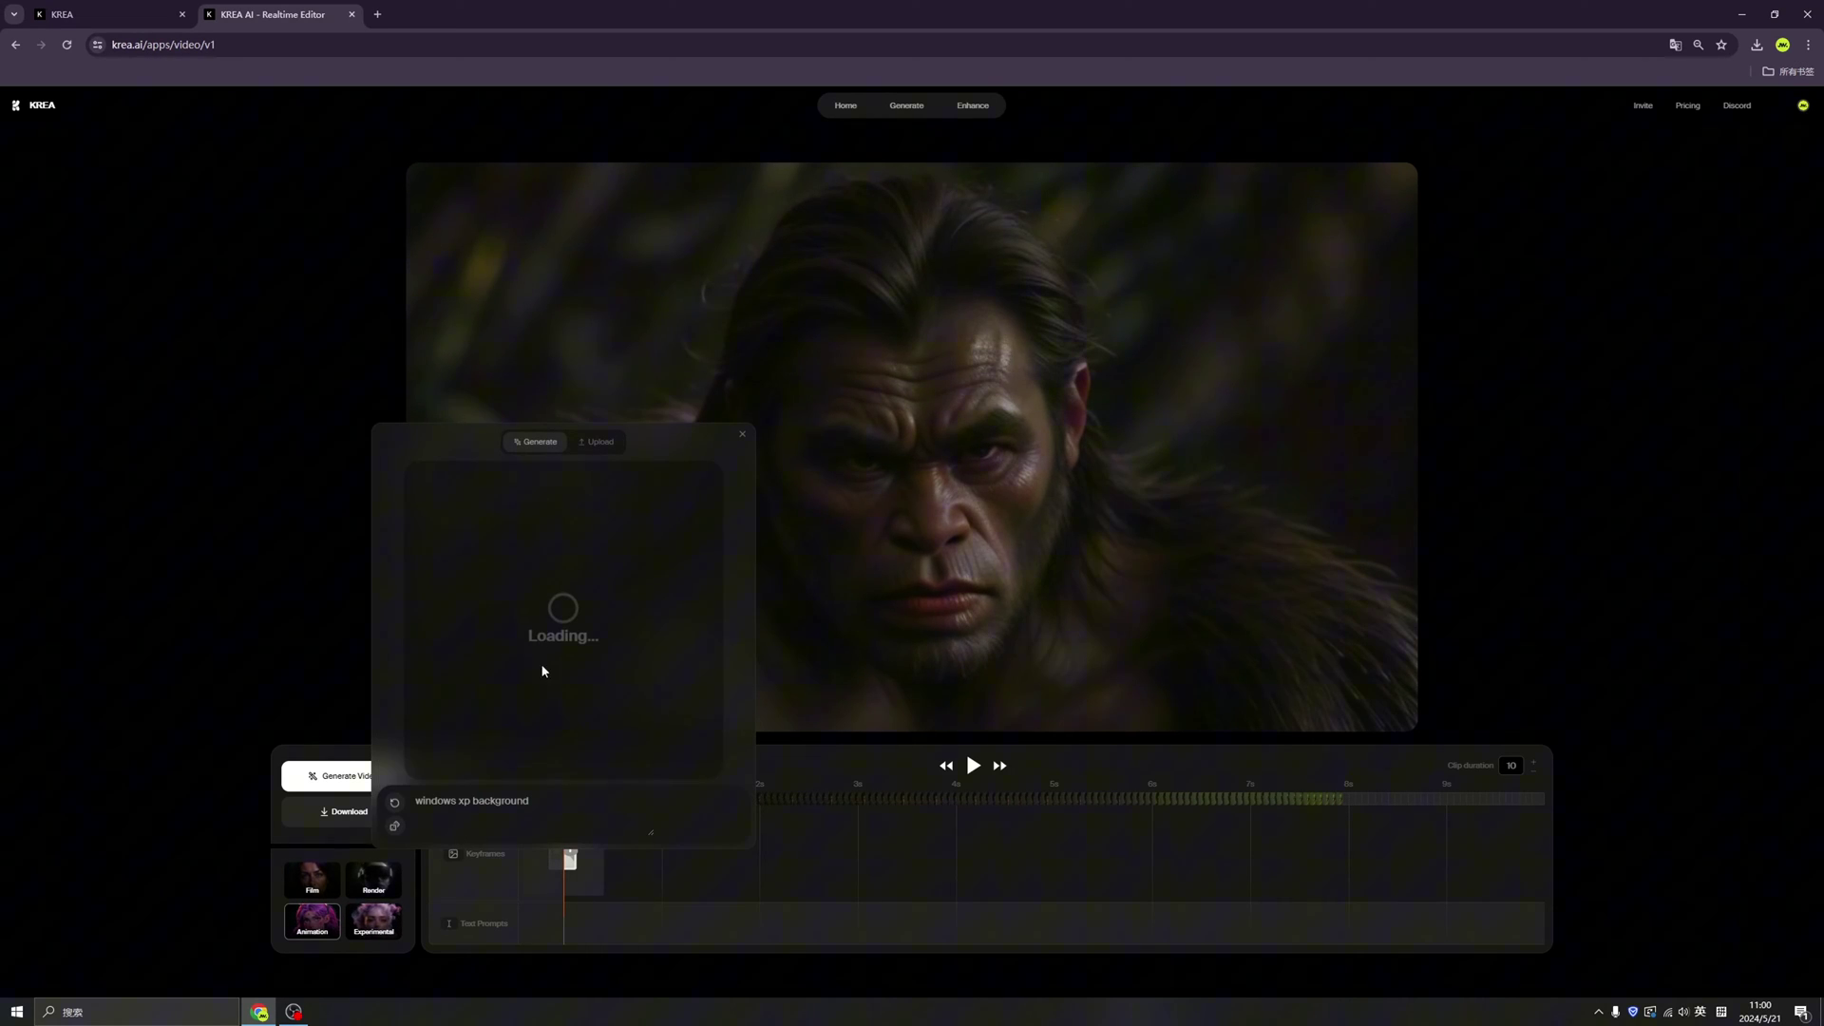
{"action": "left_click", "coordinate": [742, 435]}
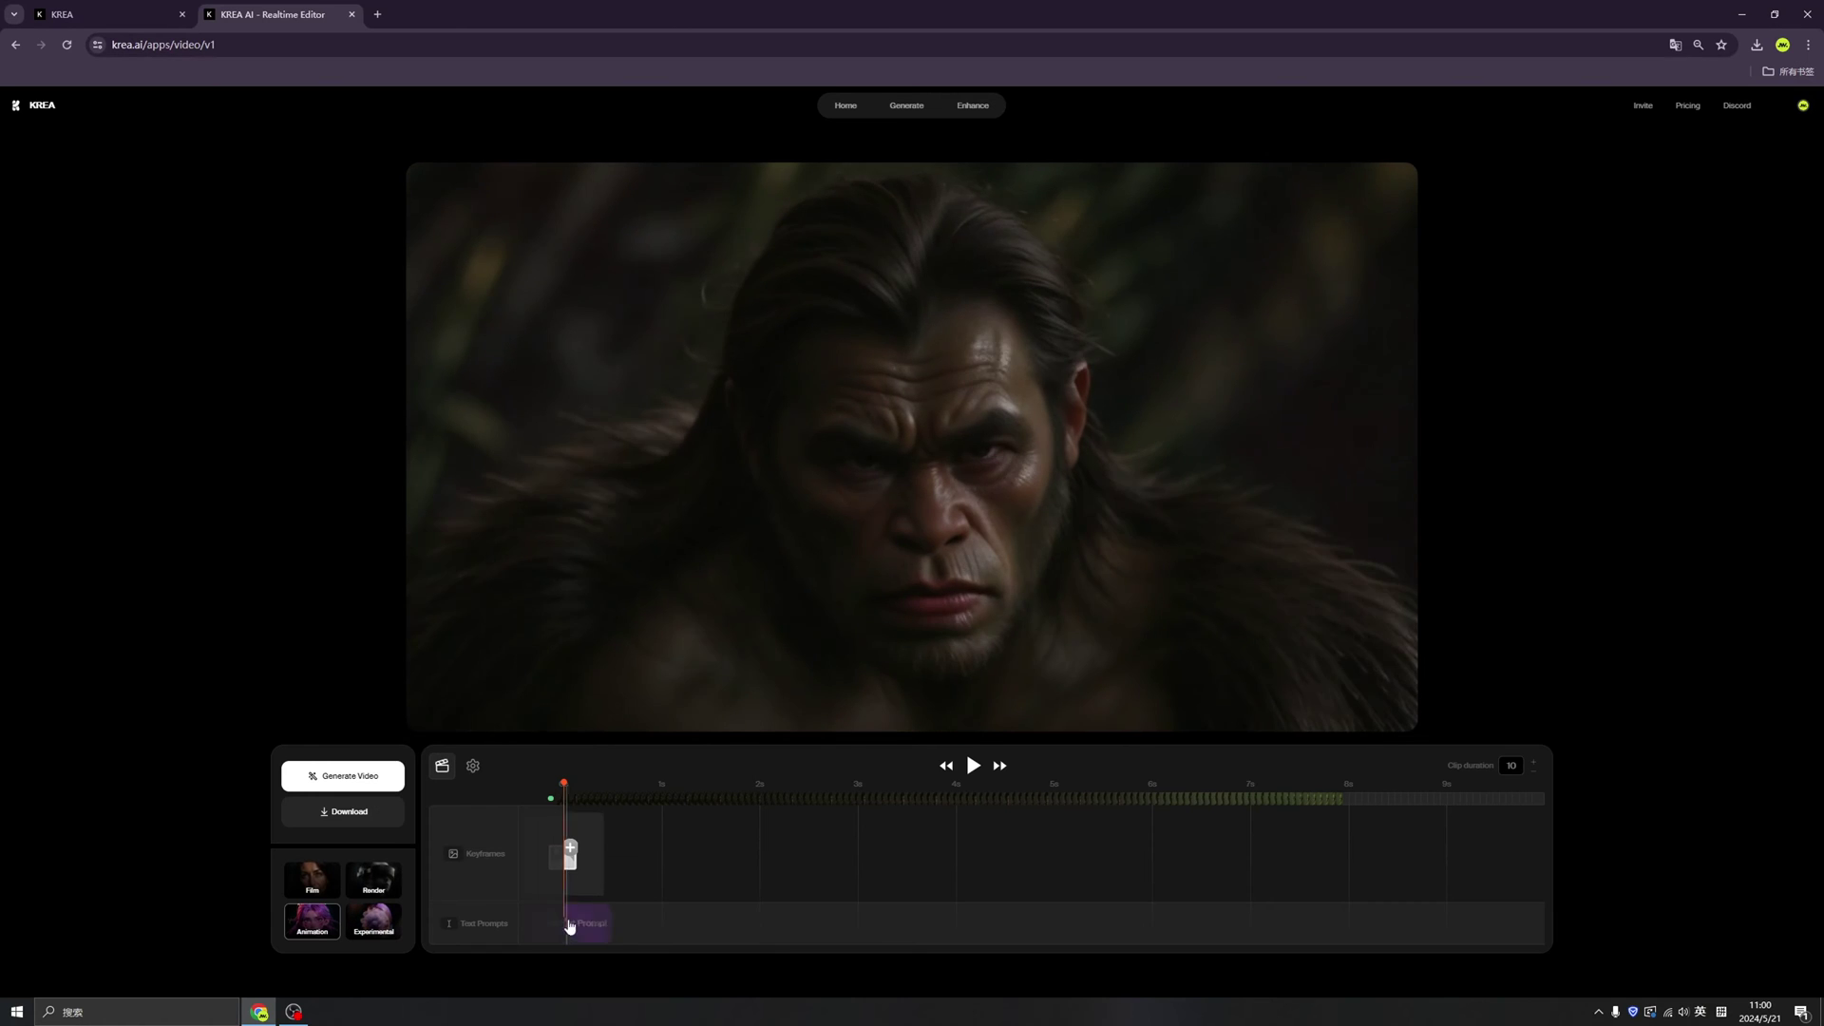
{"action": "left_click", "coordinate": [571, 931]}
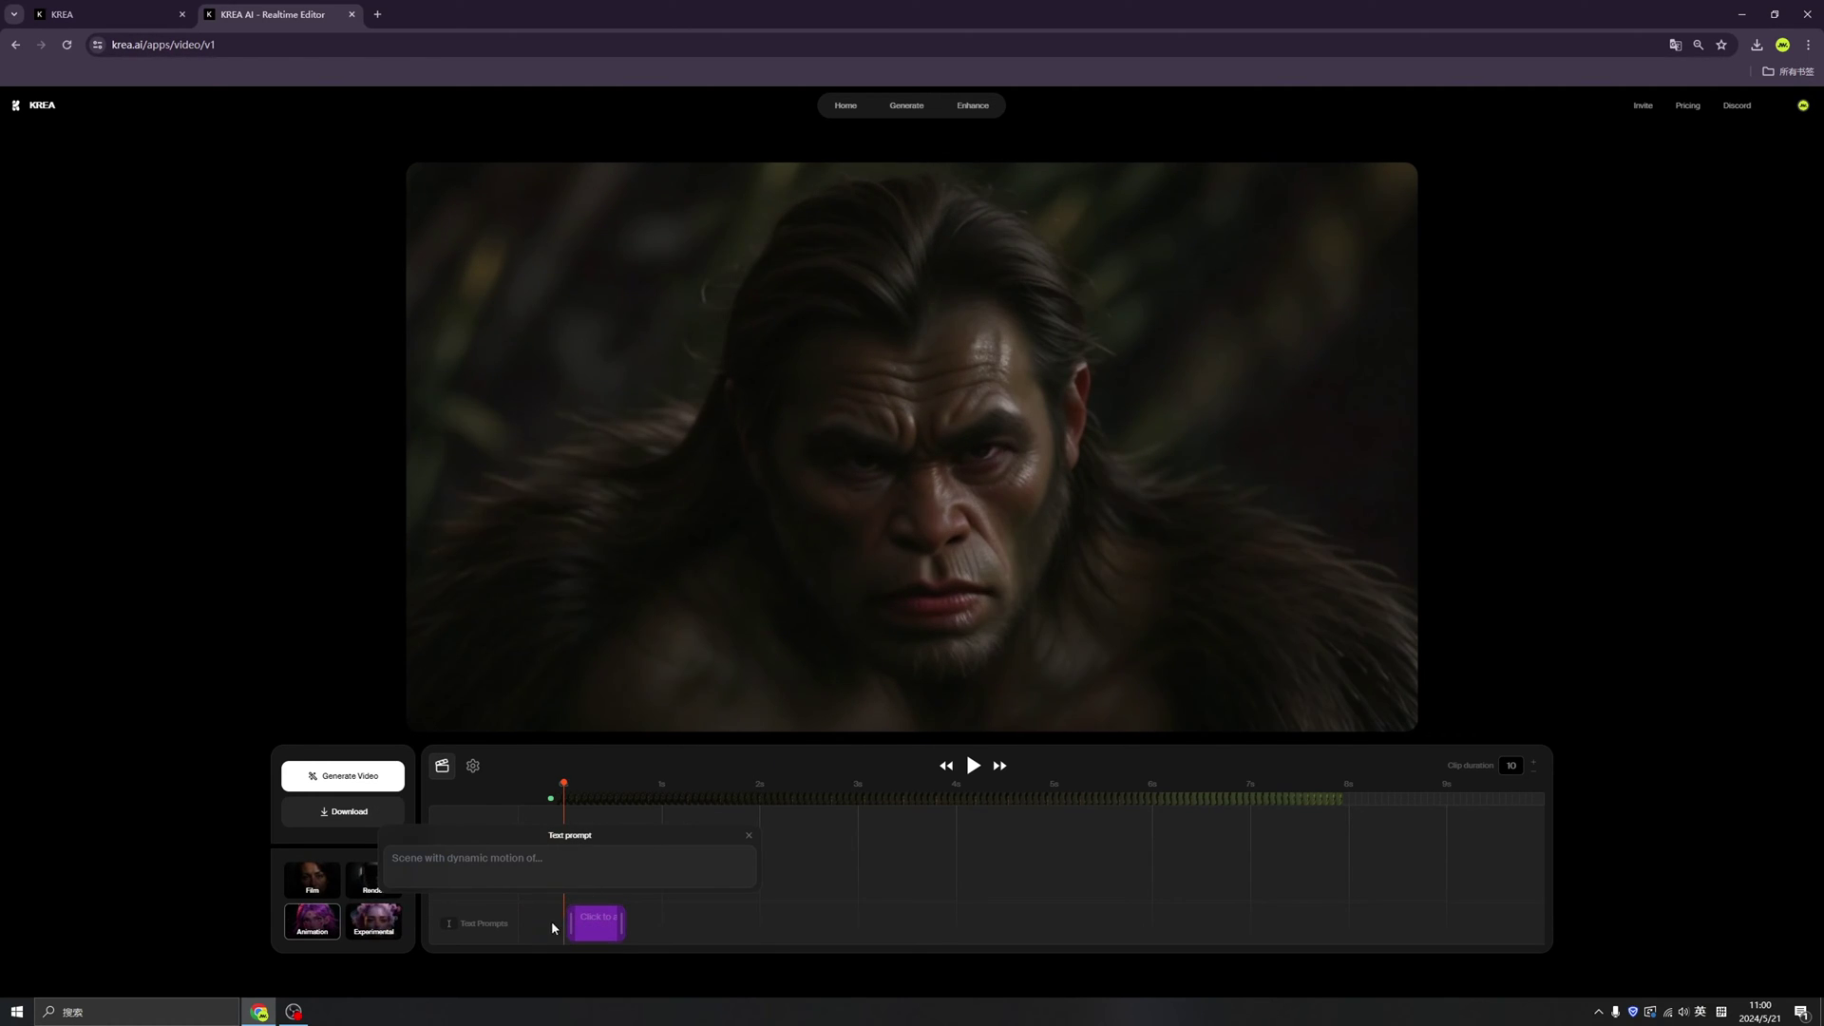
{"action": "left_click", "coordinate": [591, 927]}
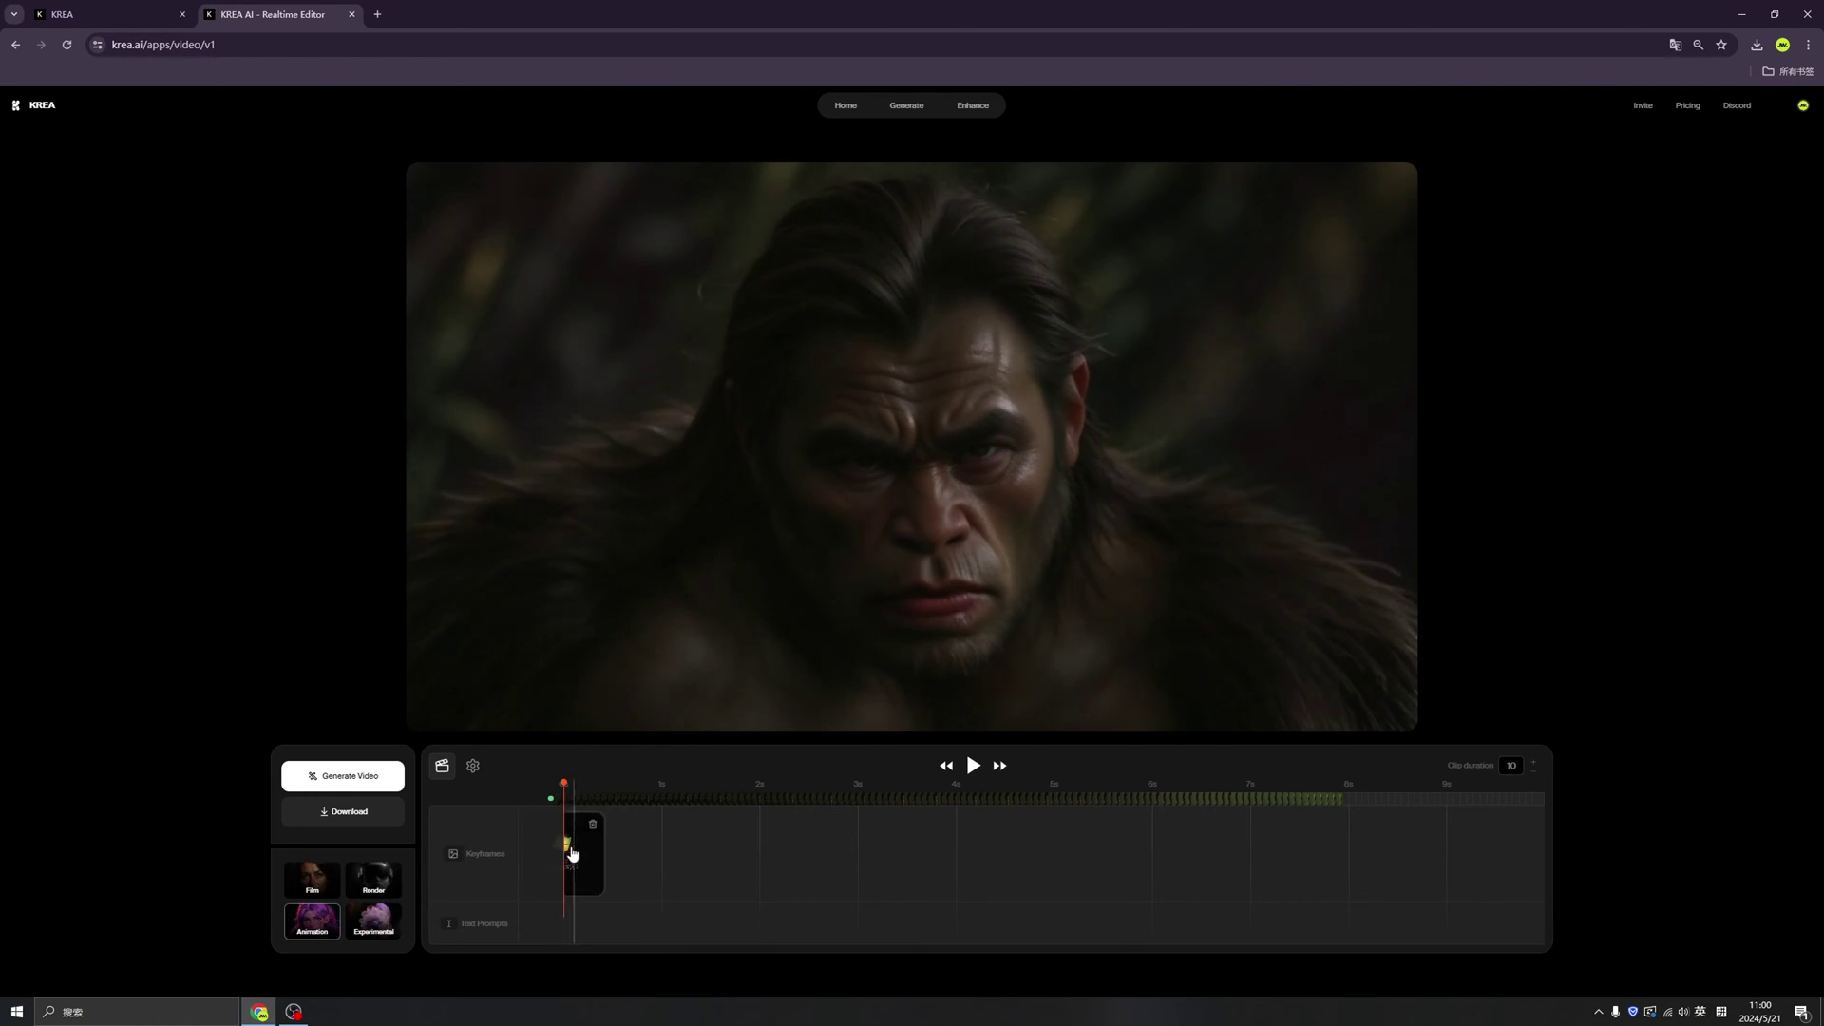
{"action": "left_click", "coordinate": [590, 828]}
Add a new first keyframe generated from the prompt 'A head of young girl'
{"action": "left_click", "coordinate": [570, 848]}
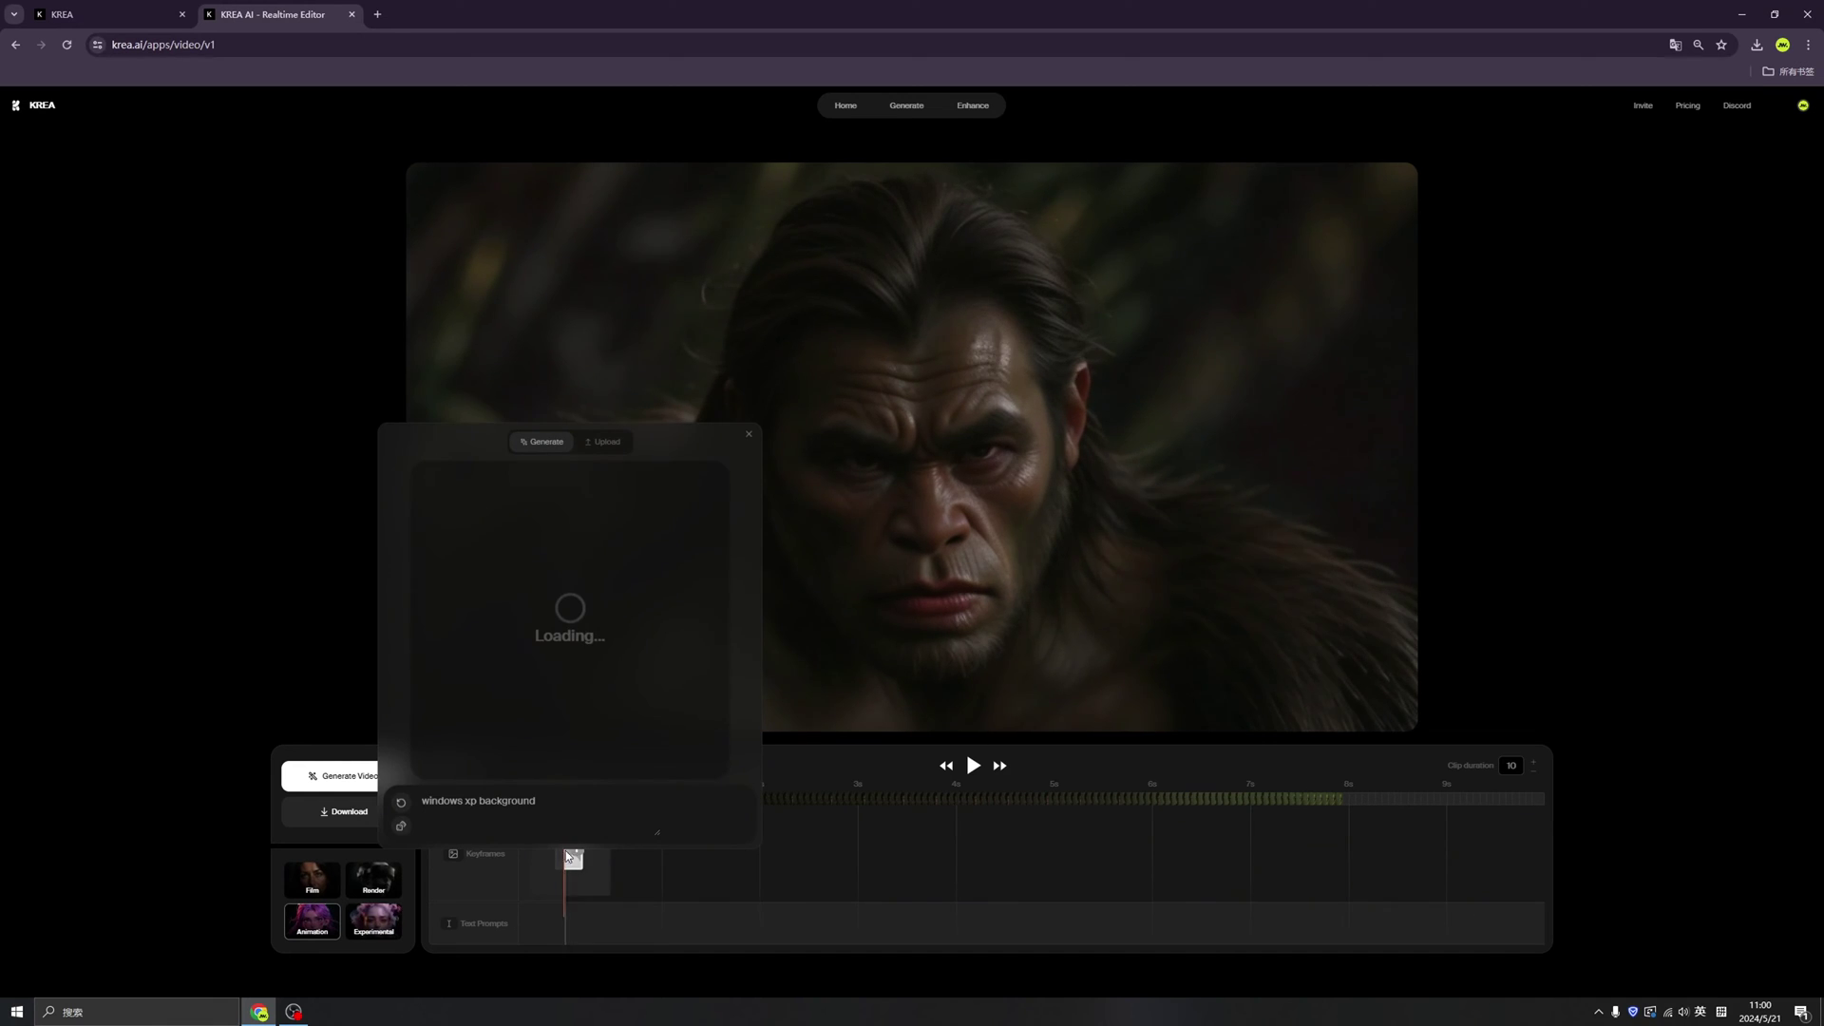
{"action": "triple_click", "coordinate": [553, 814]}
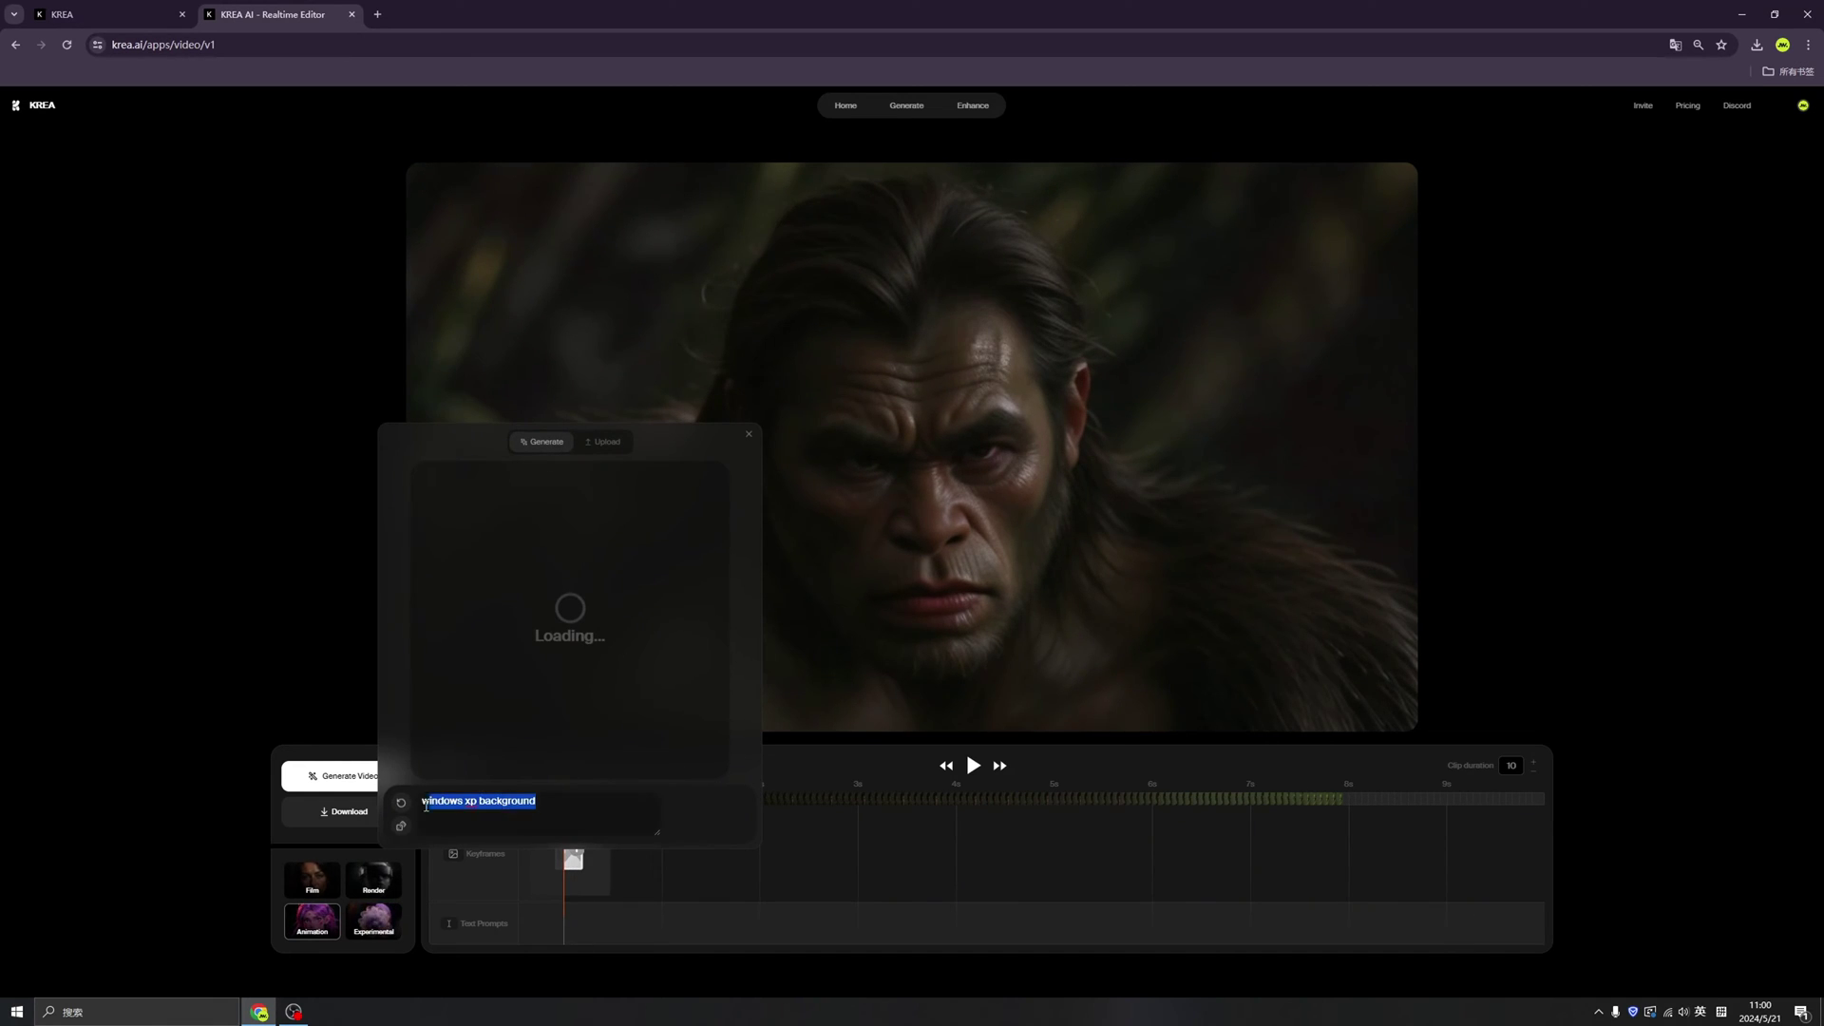
{"action": "type", "text": "A"}
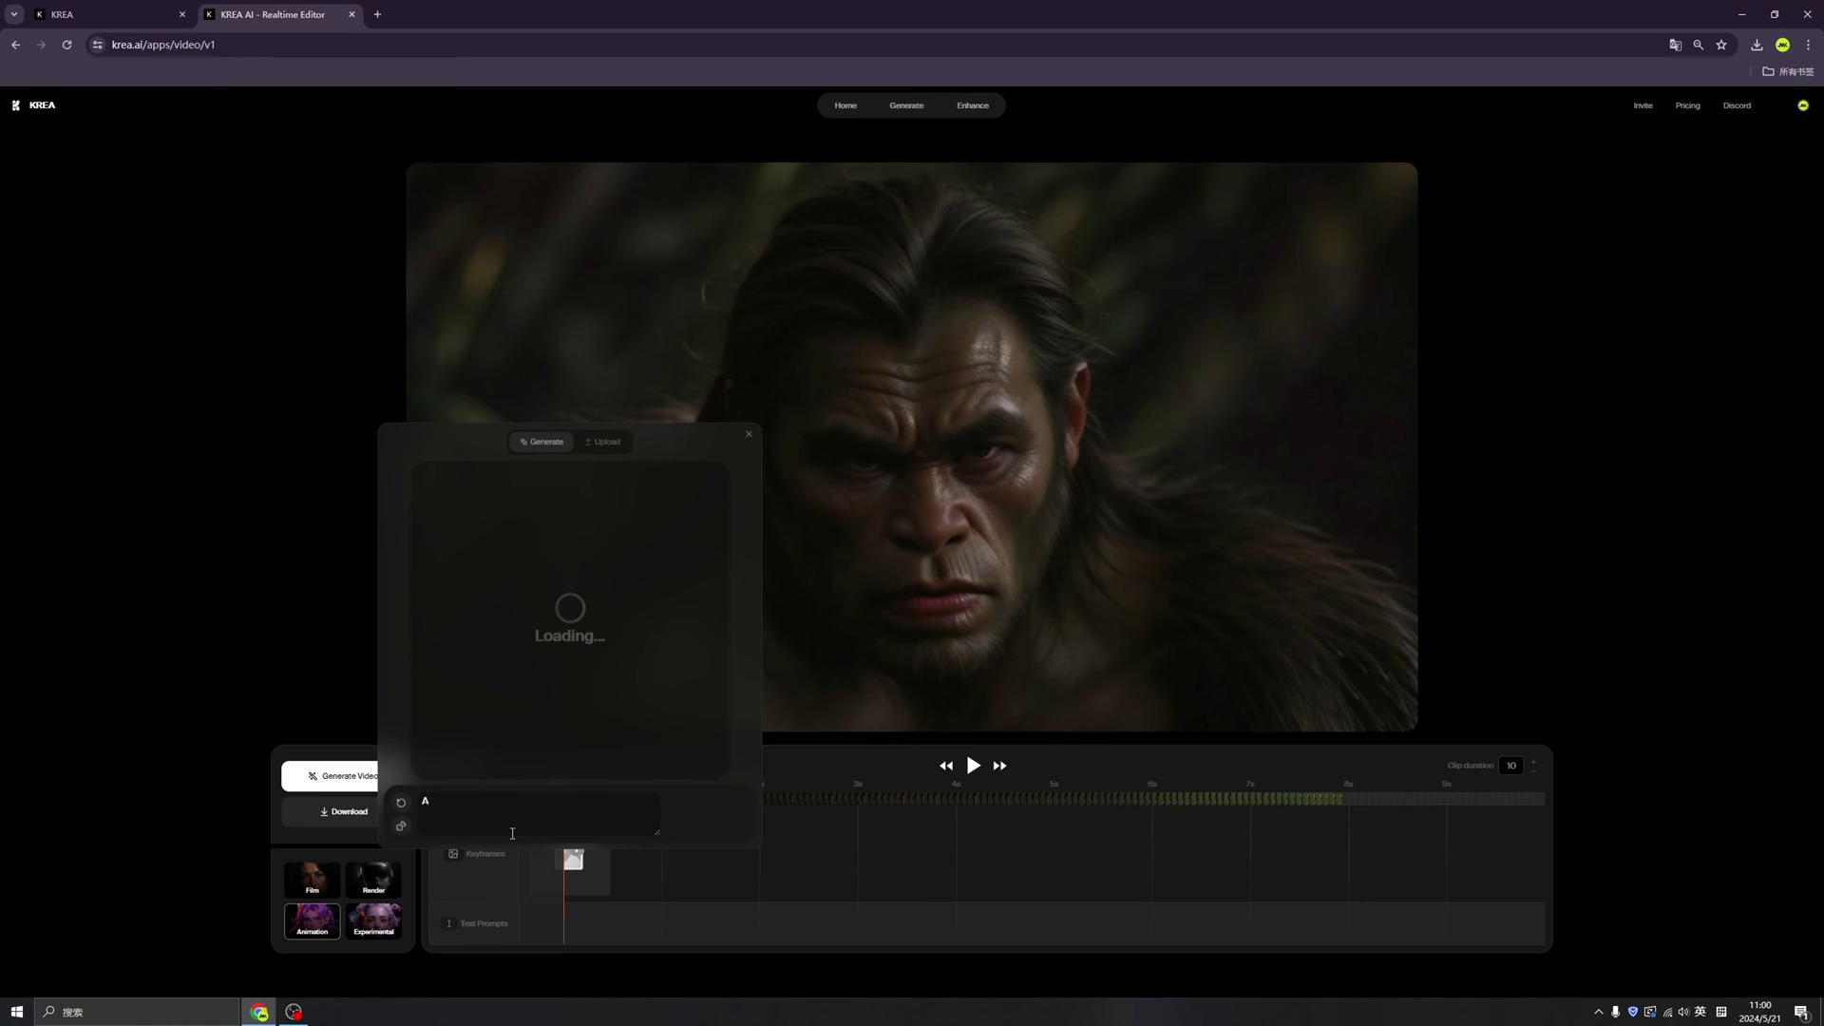
{"action": "type", "text": "a head of your"}
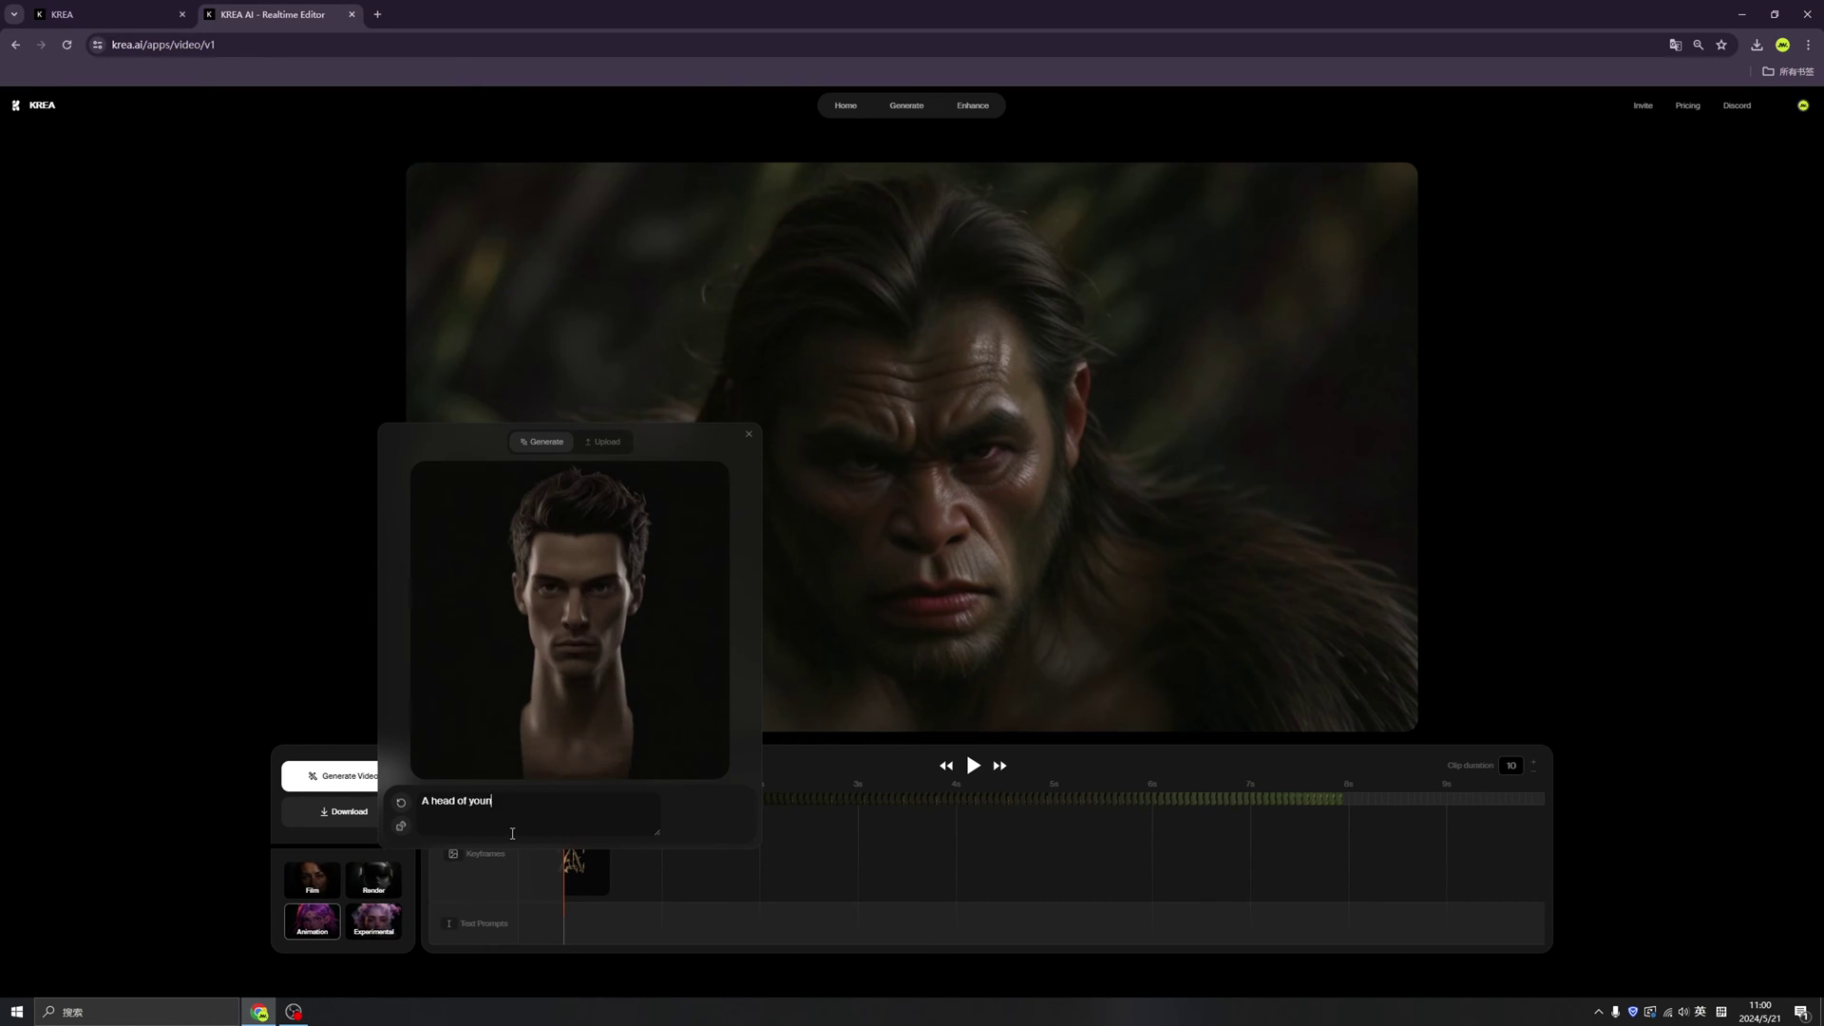
{"action": "key", "text": "BackSpace"}
{"action": "type", "text": "ng girl"}
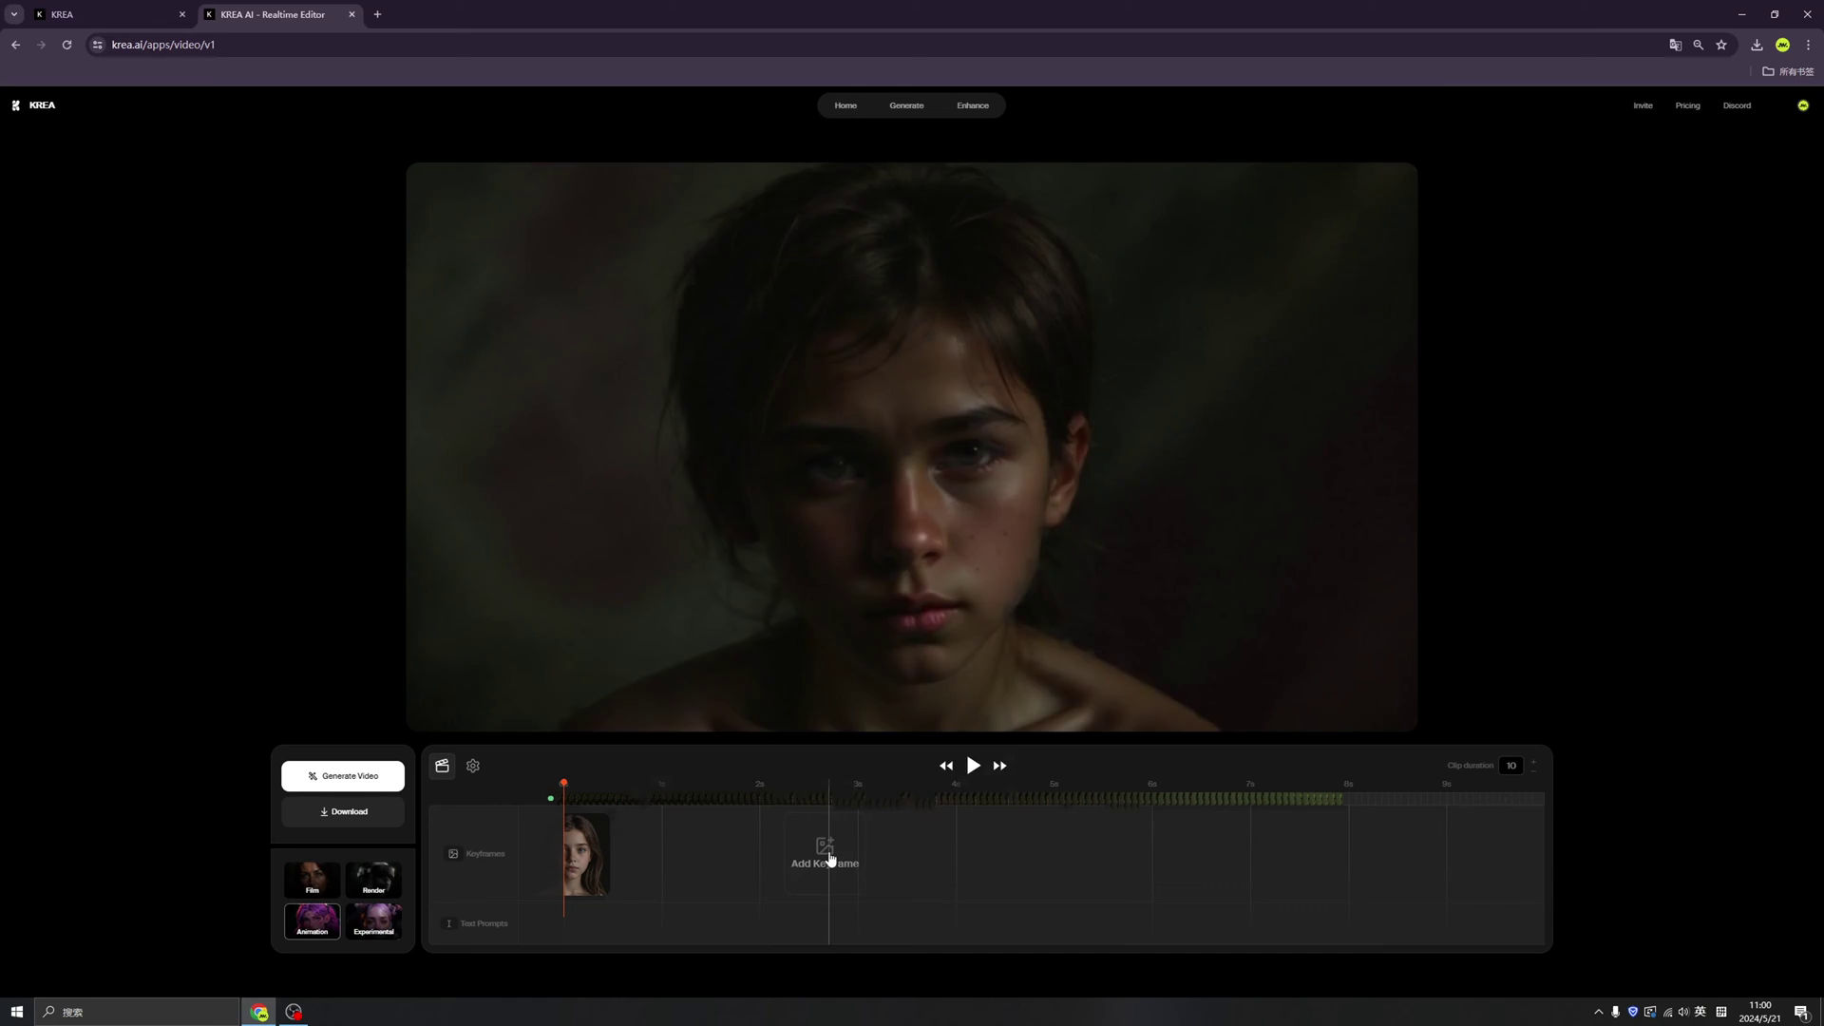
Add a second keyframe with the prompt changed to 'A head of man'
{"action": "left_click", "coordinate": [823, 861]}
{"action": "left_click_drag", "start_coordinate": [781, 802], "coordinate": [724, 803]}
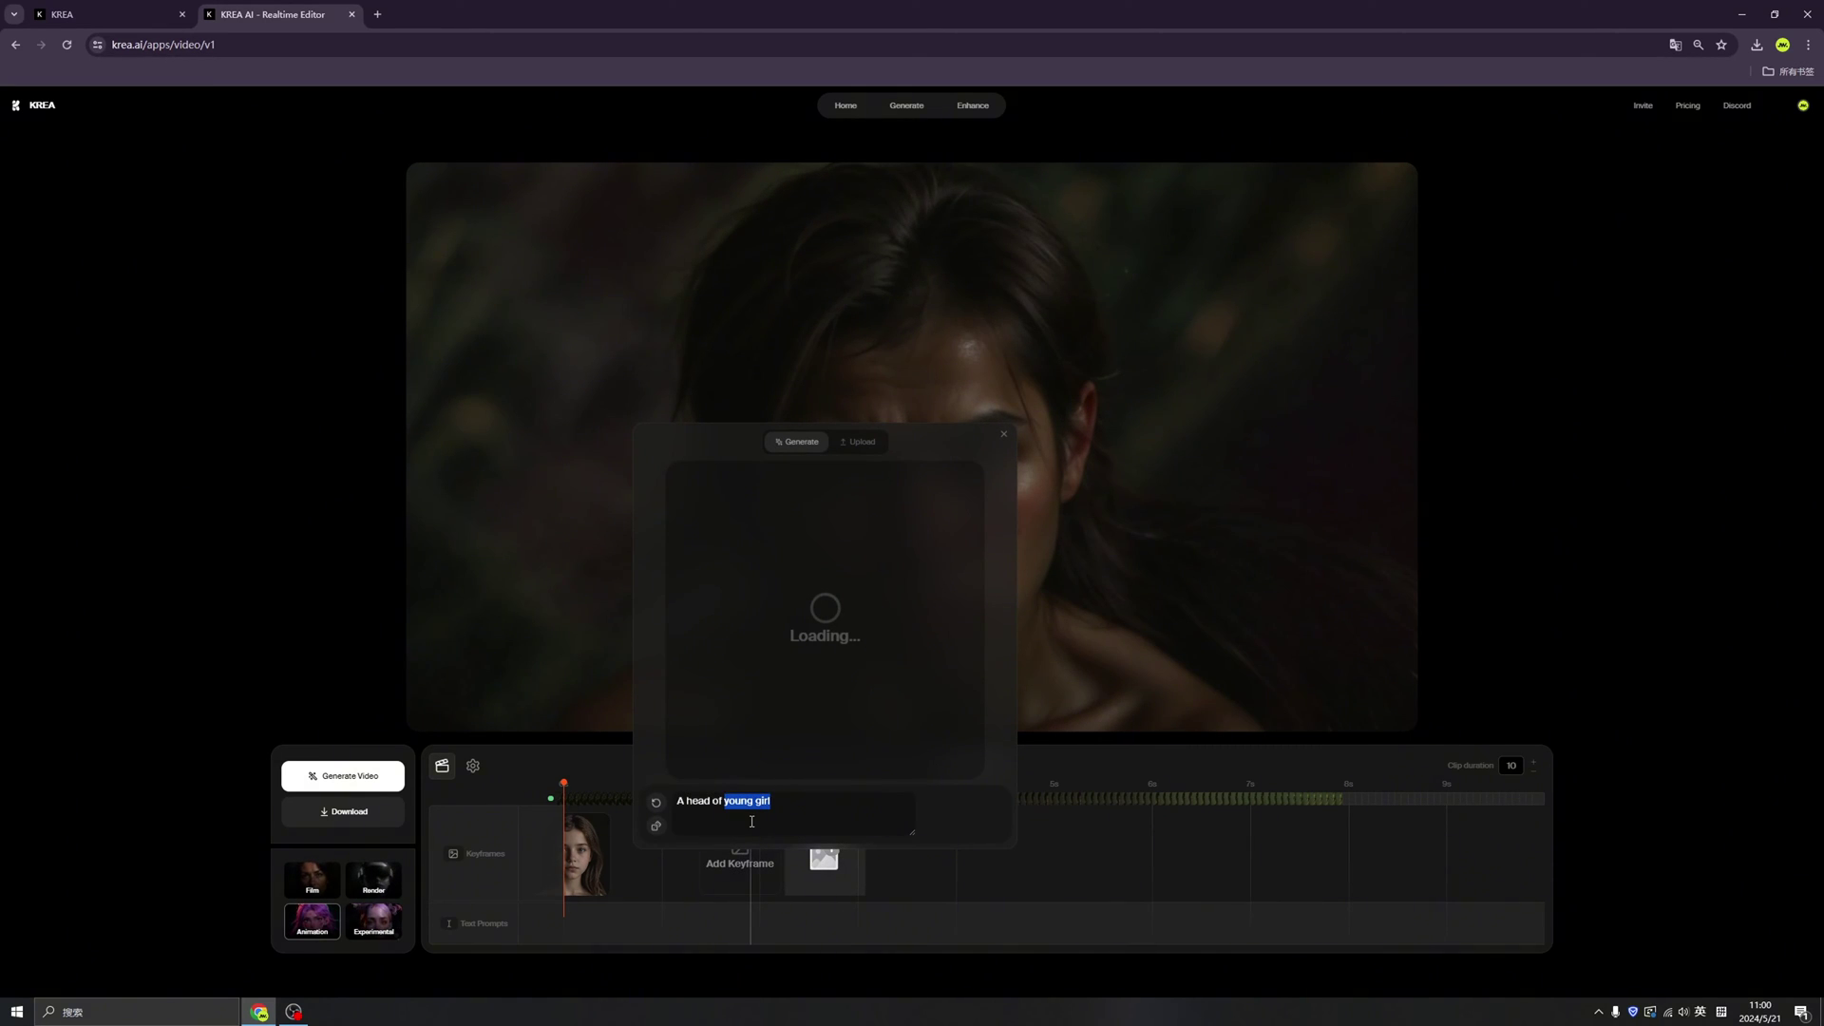
{"action": "type", "text": "boy"}
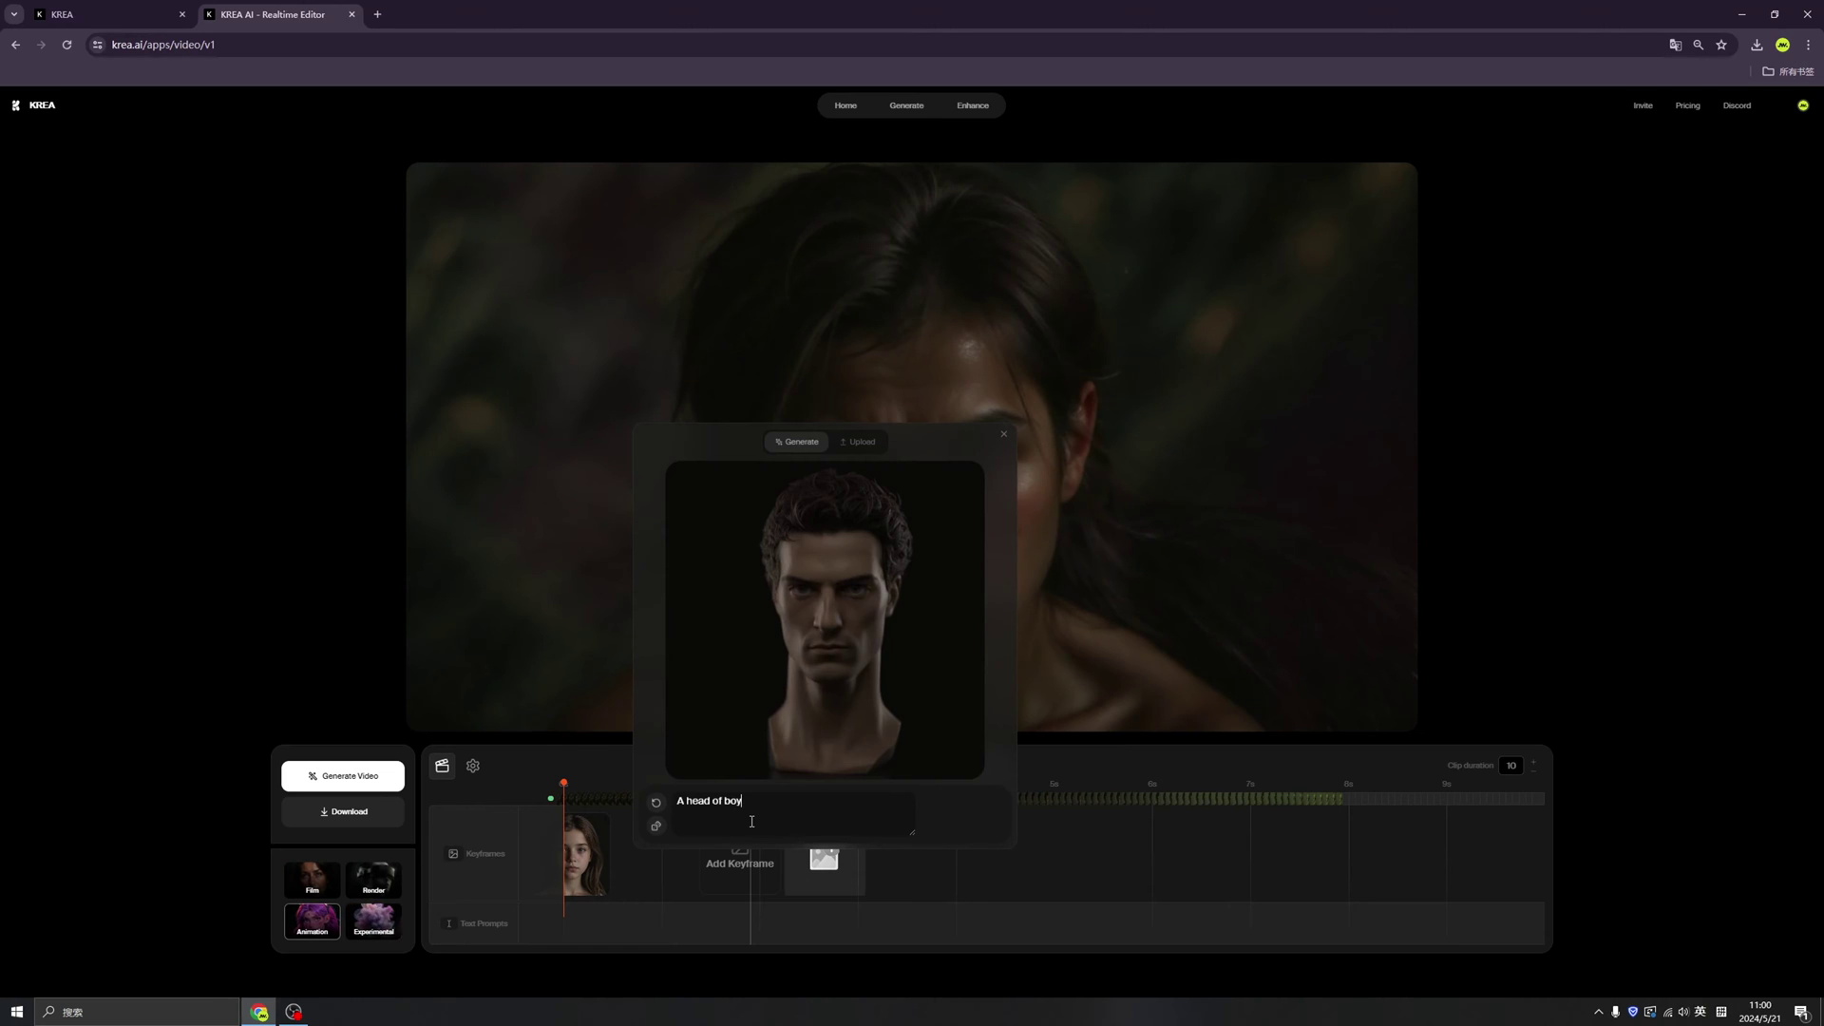
{"action": "key", "text": "BackSpace"}
{"action": "key", "text": "BackSpace"}
{"action": "key", "text": "BackSpace"}
{"action": "type", "text": "man"}
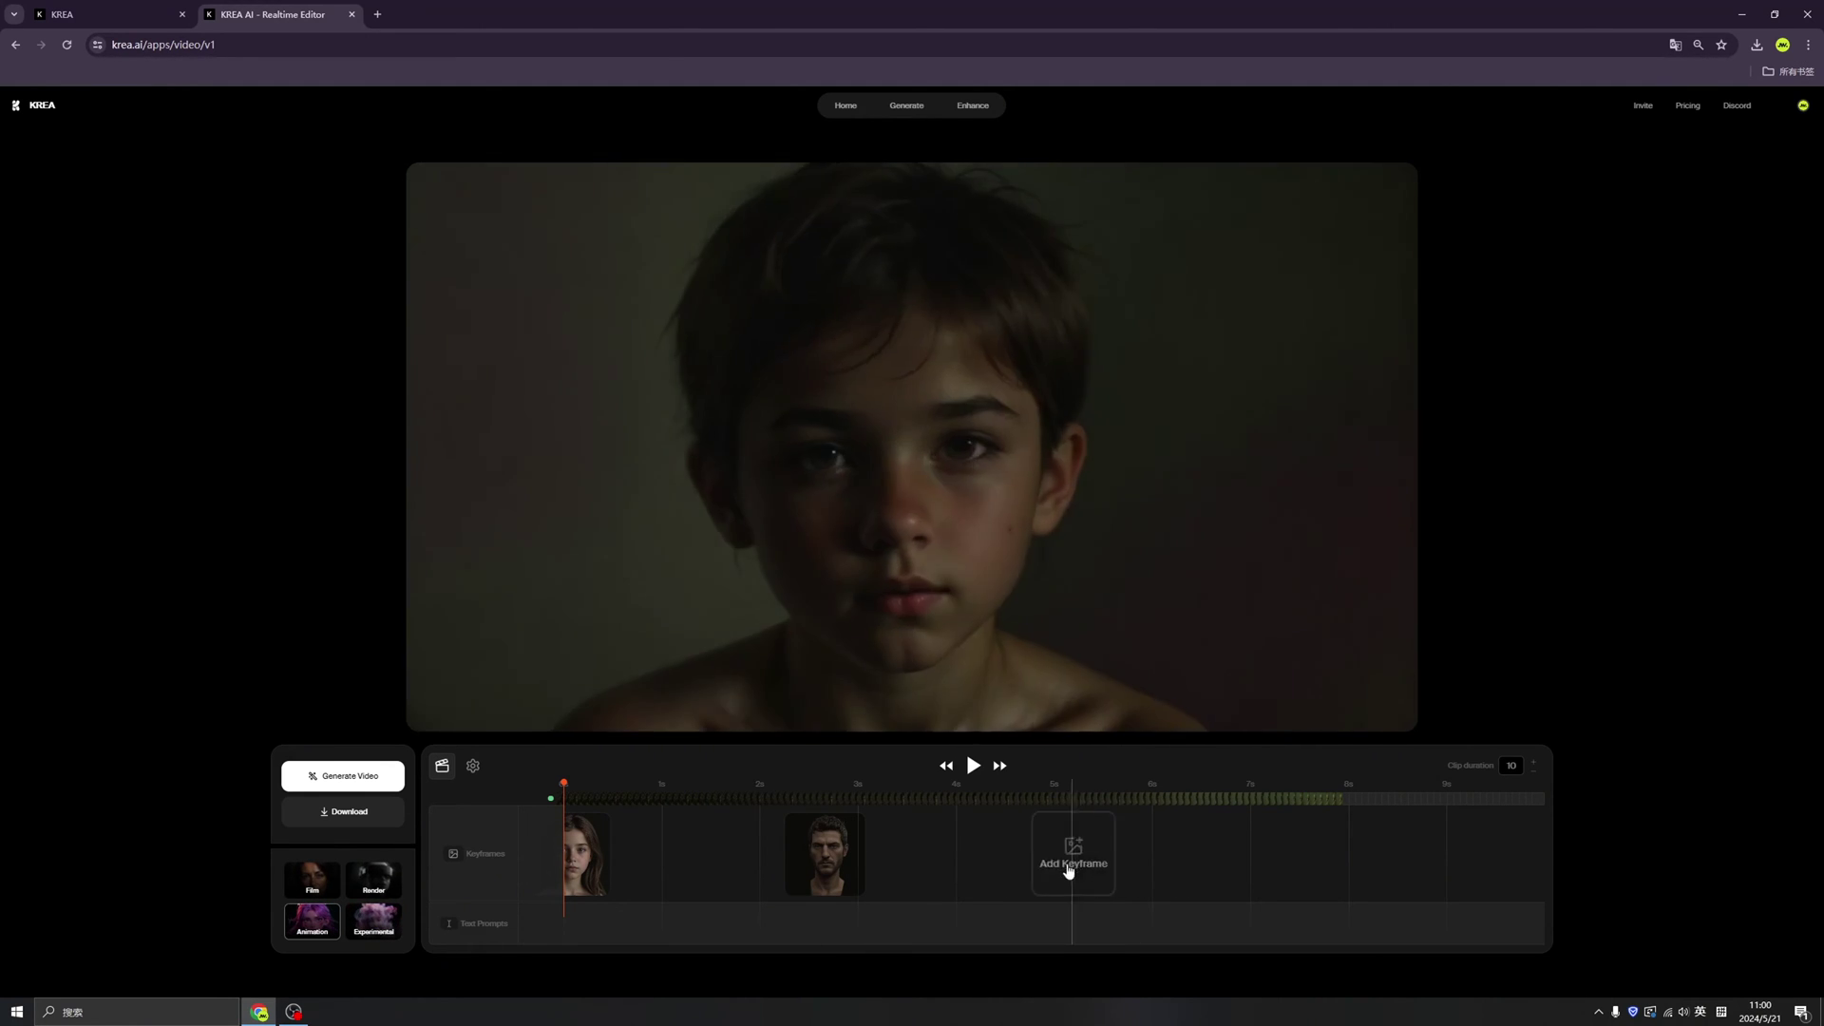
Replace an unwanted duplicate man keyframe with a third keyframe from 'A head of lion'
{"action": "left_click", "coordinate": [1099, 864]}
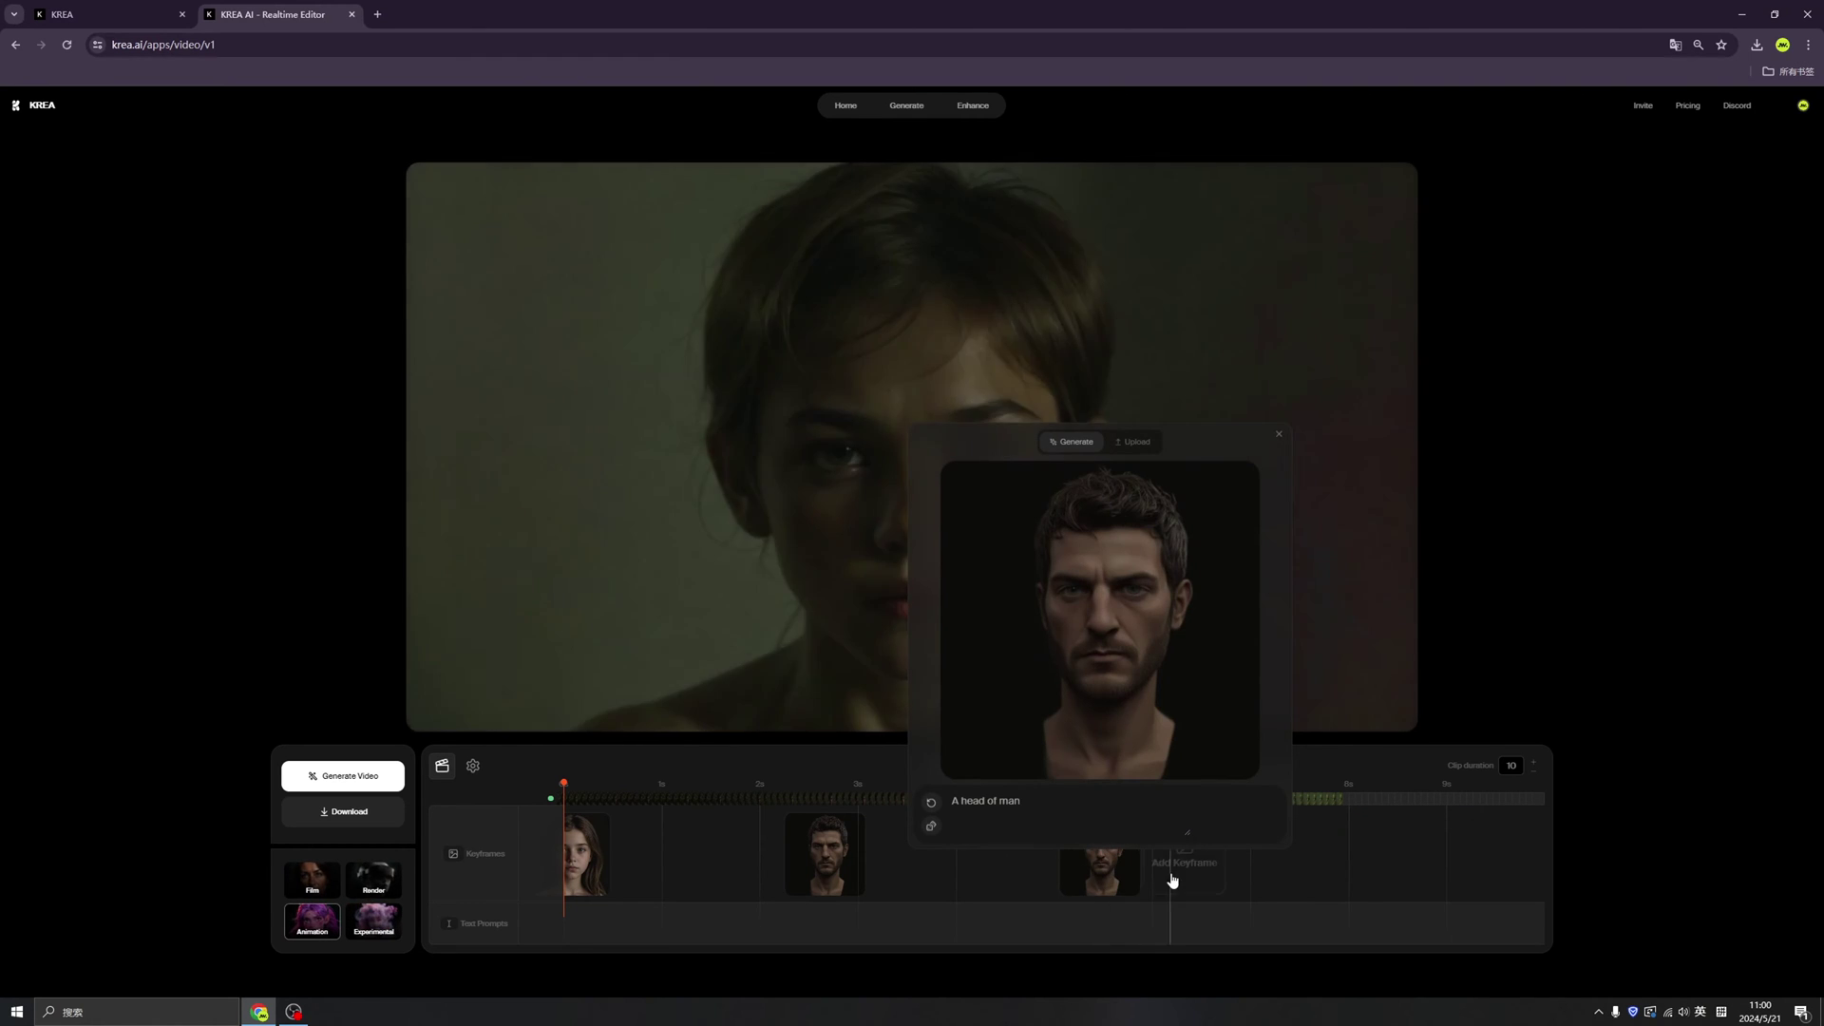
{"action": "left_click", "coordinate": [1128, 825]}
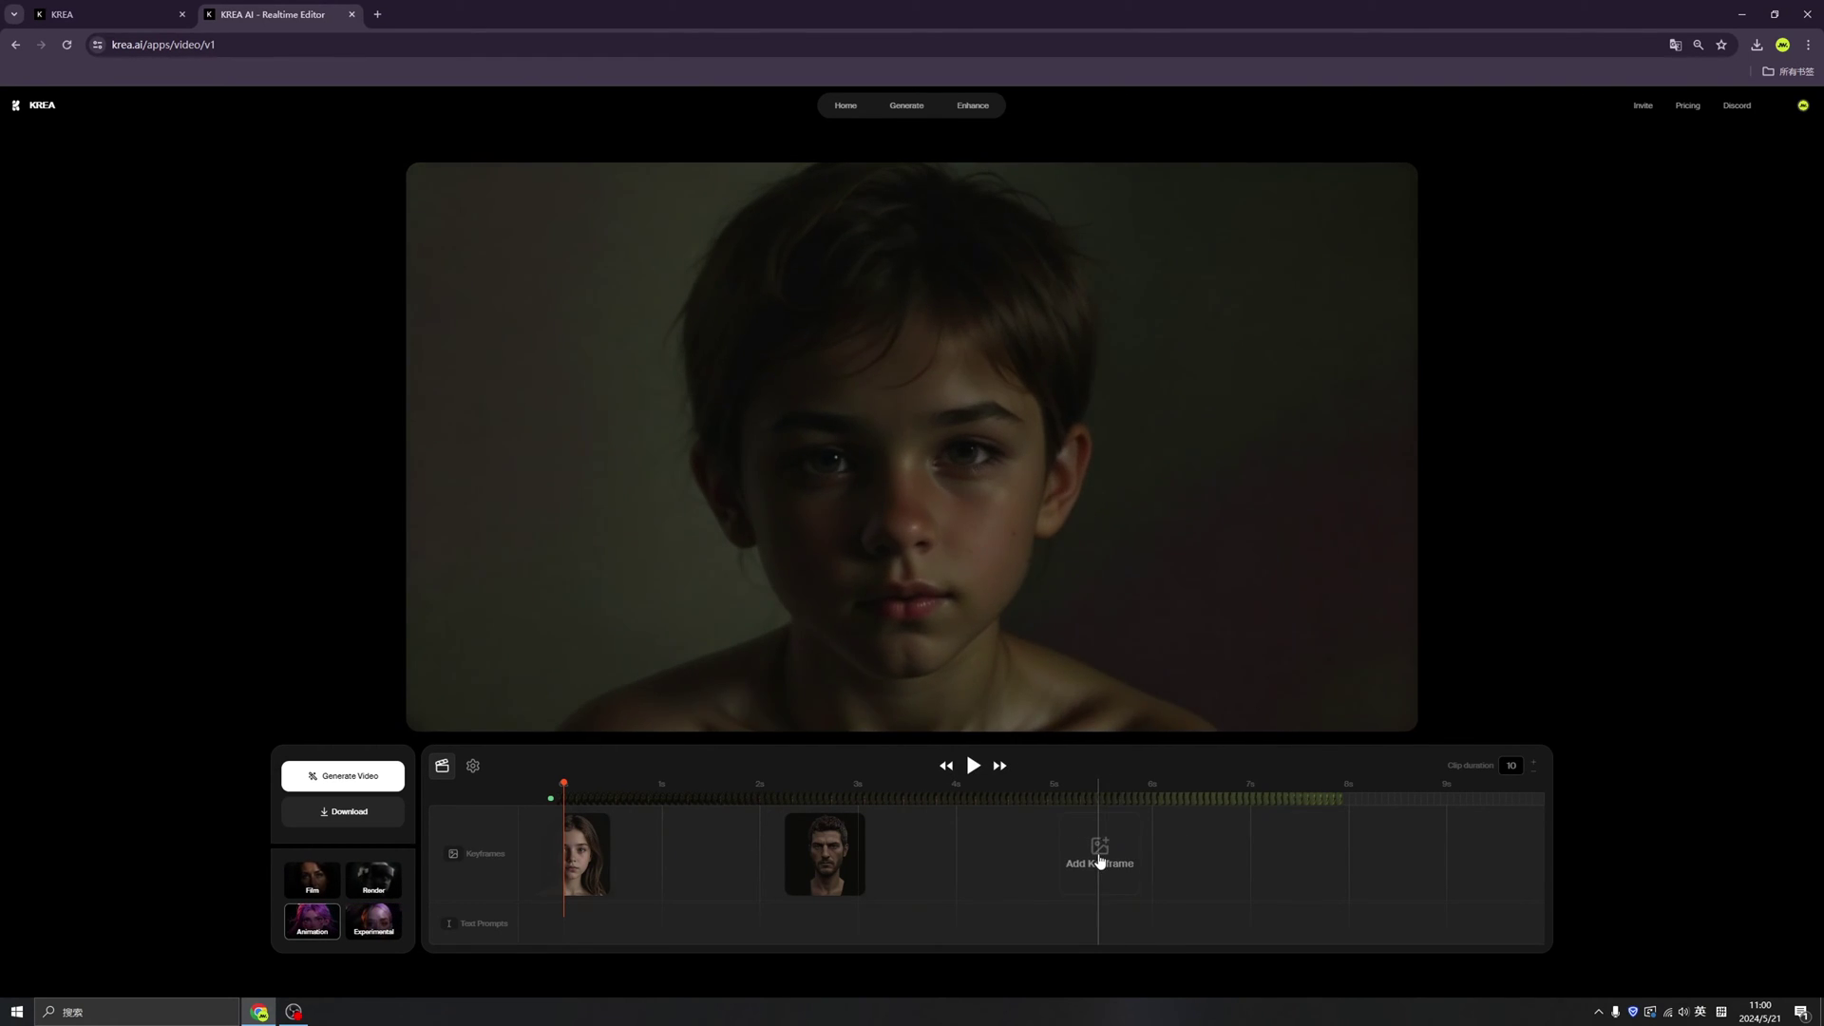
{"action": "left_click", "coordinate": [1099, 859]}
{"action": "left_click_drag", "start_coordinate": [1021, 801], "coordinate": [1000, 801]}
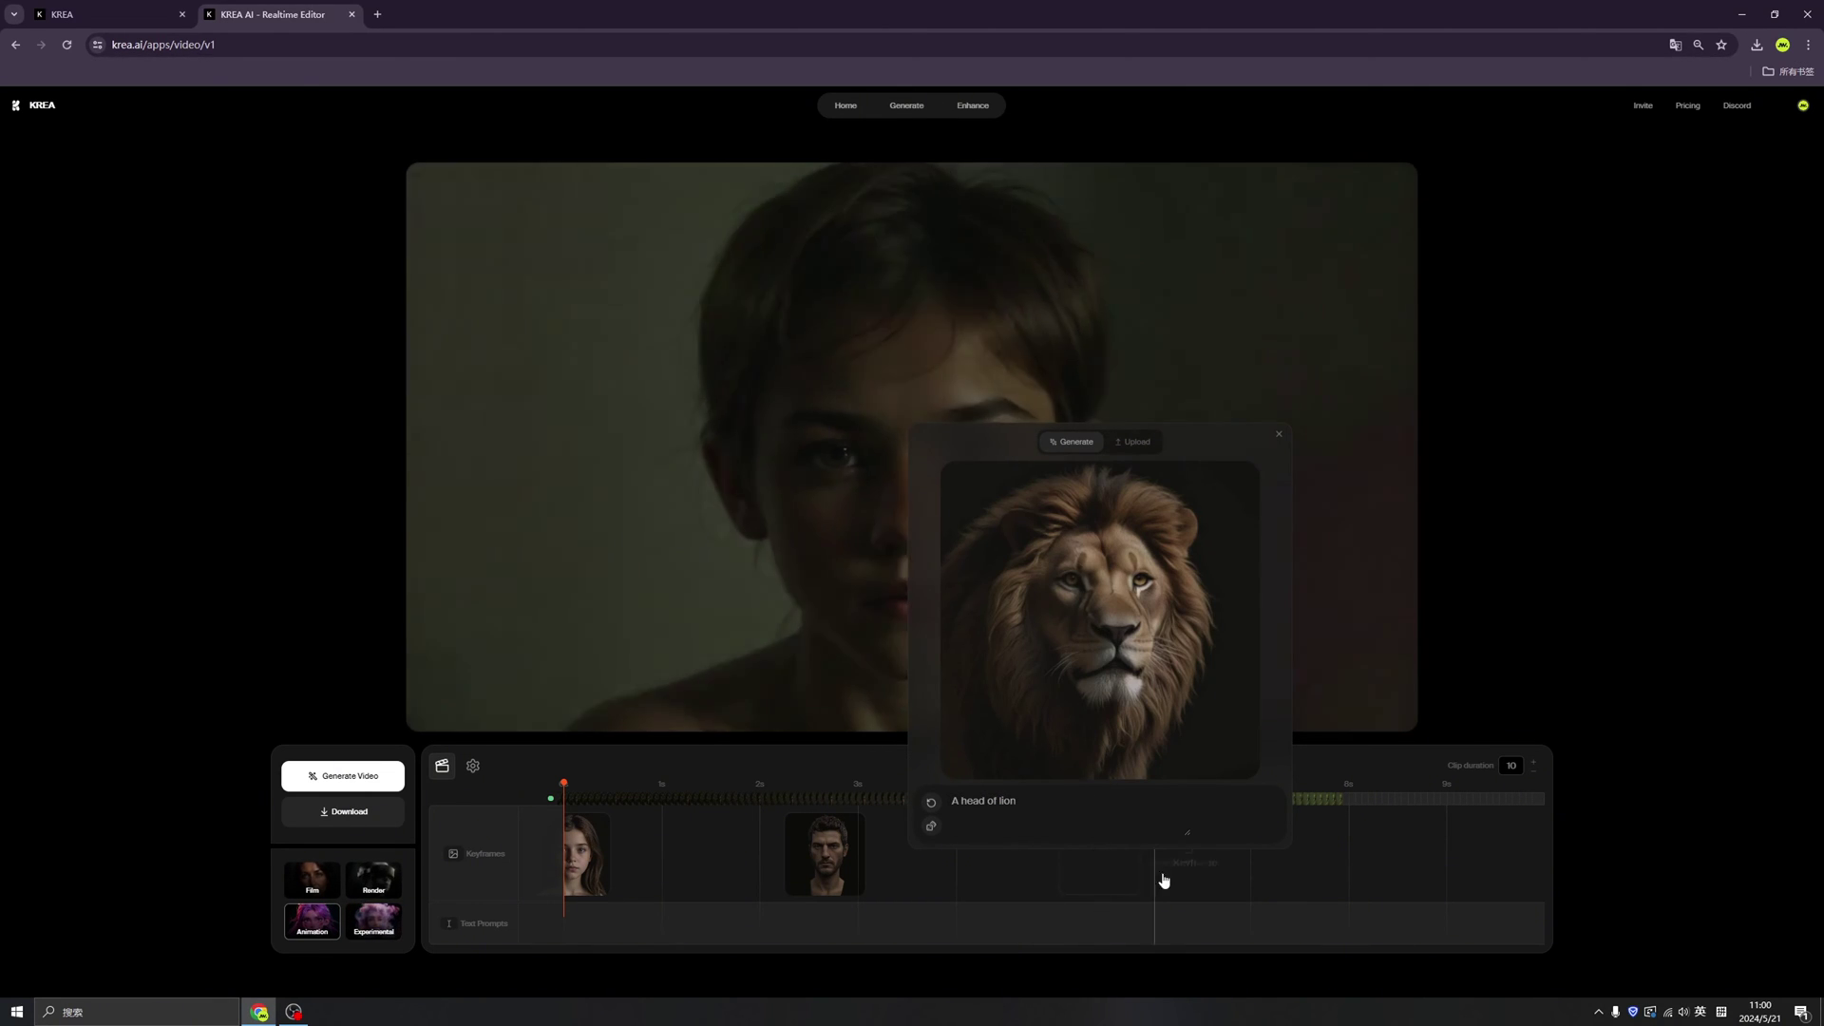
{"action": "left_click", "coordinate": [1456, 862]}
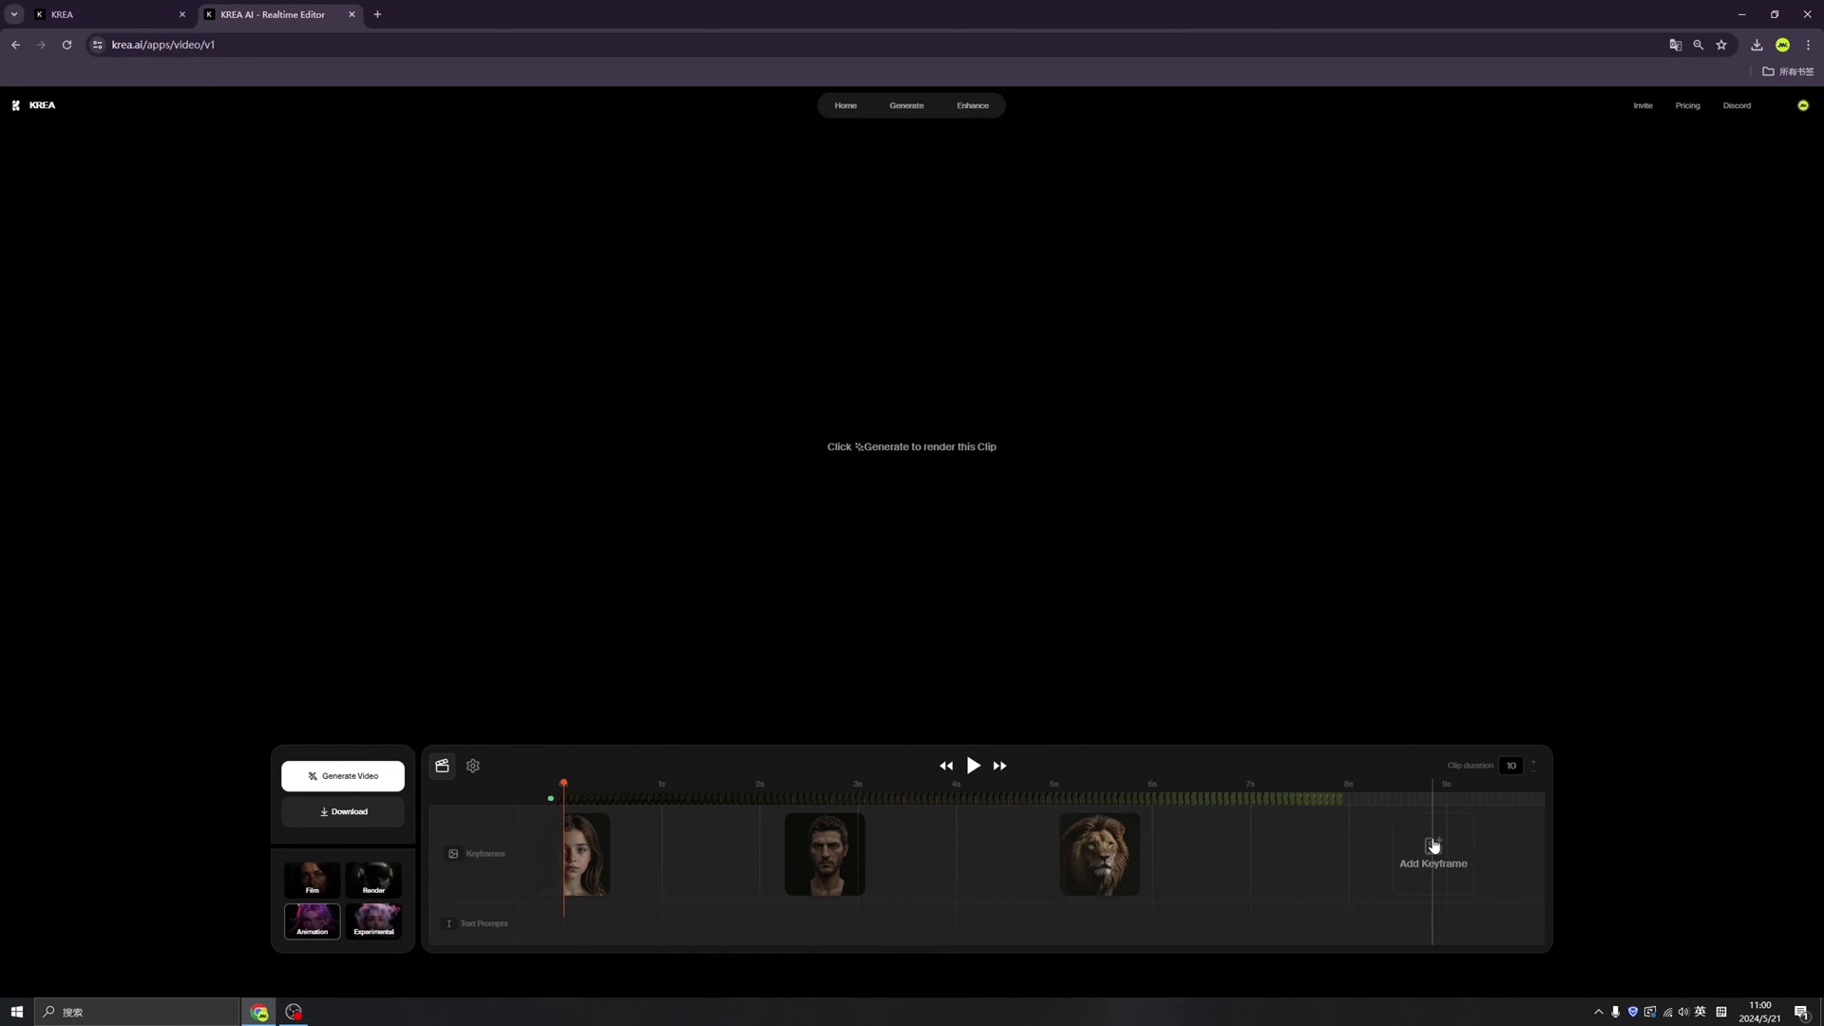
Add a final keyframe, swapping 'lion' for 'robot' in the prompt, and keep the robot head
{"action": "left_click", "coordinate": [1434, 841]}
{"action": "double_click", "coordinate": [1334, 802]}
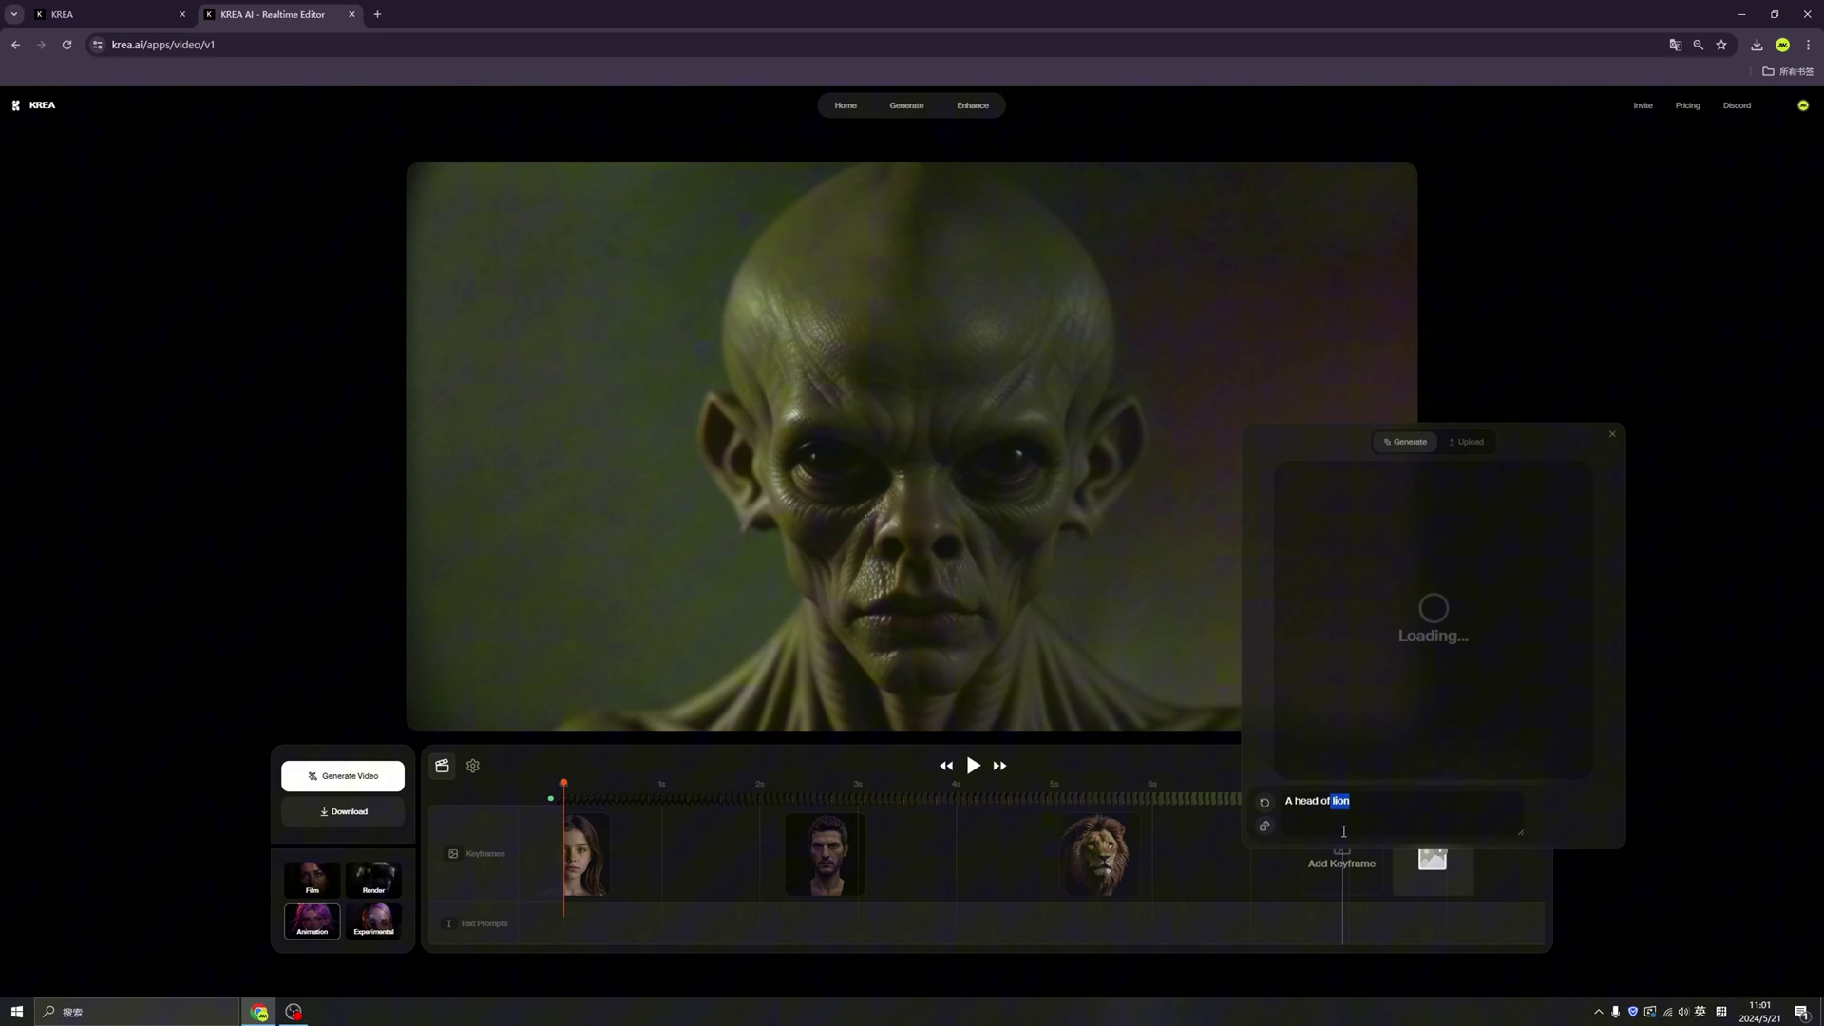
{"action": "key", "text": "BackSpace"}
{"action": "type", "text": "r"}
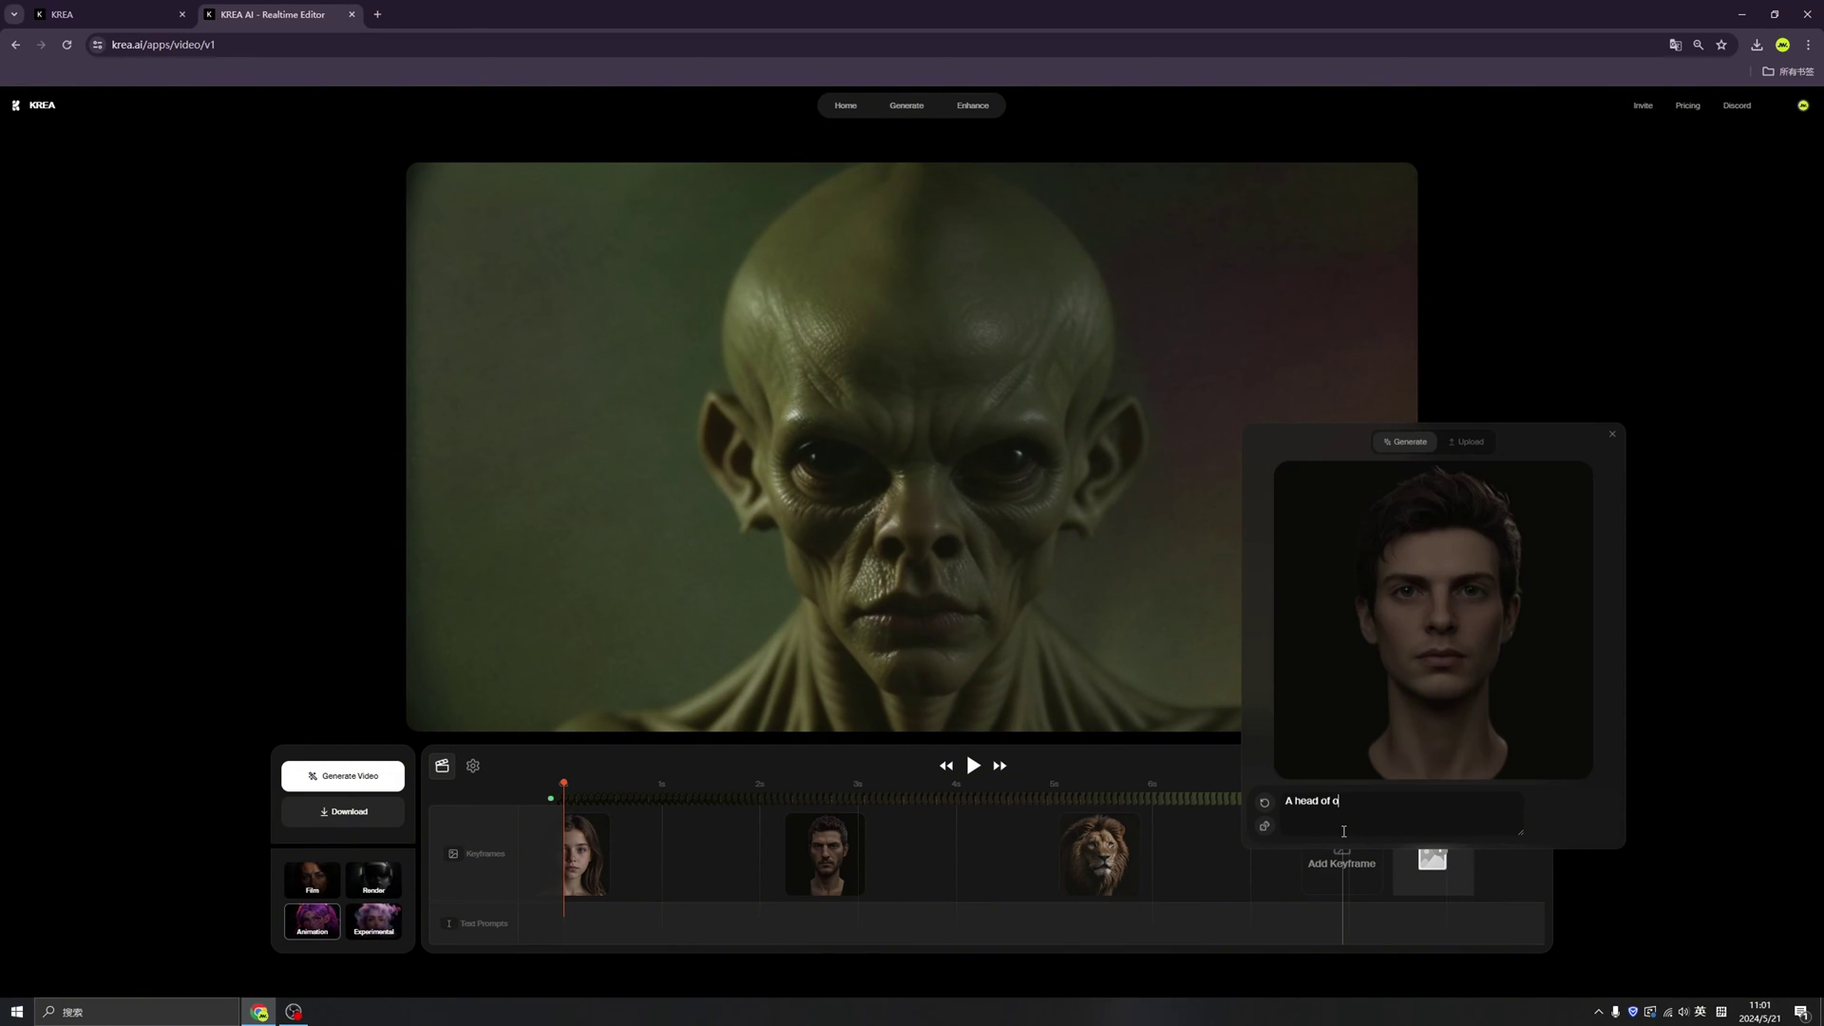
{"action": "type", "text": "obot"}
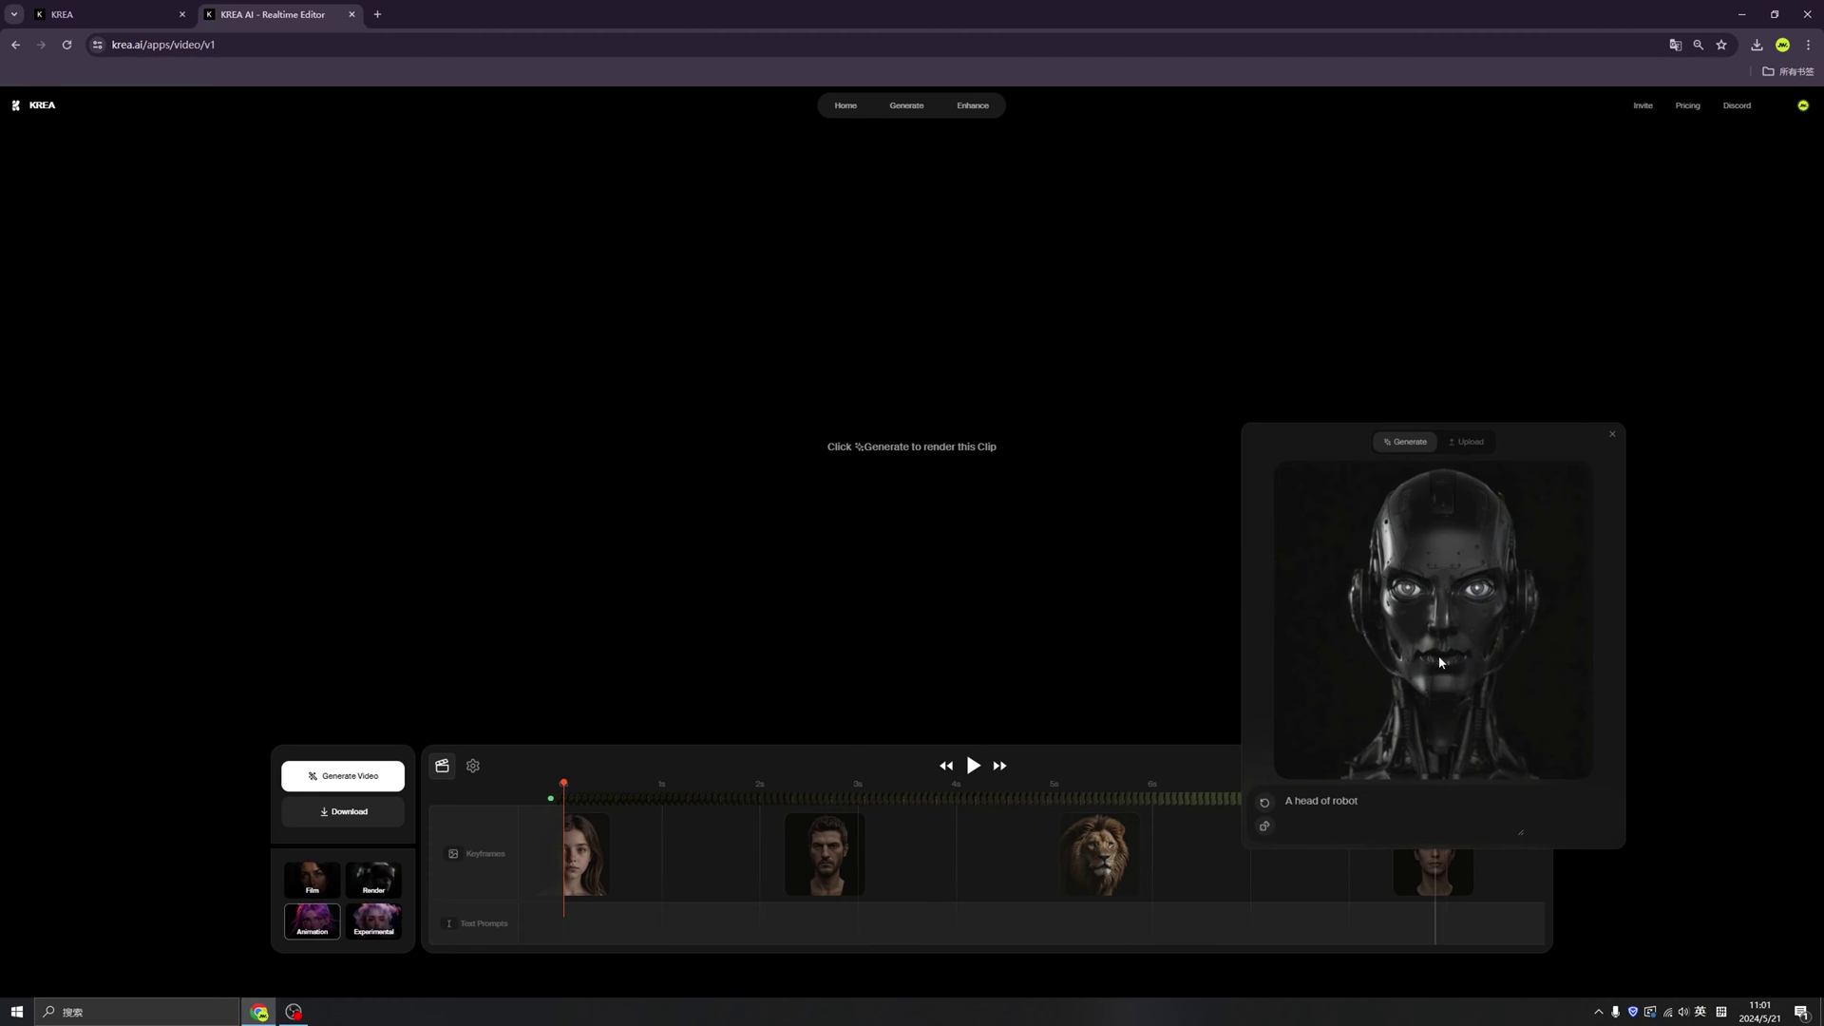
{"action": "left_click", "coordinate": [1613, 438]}
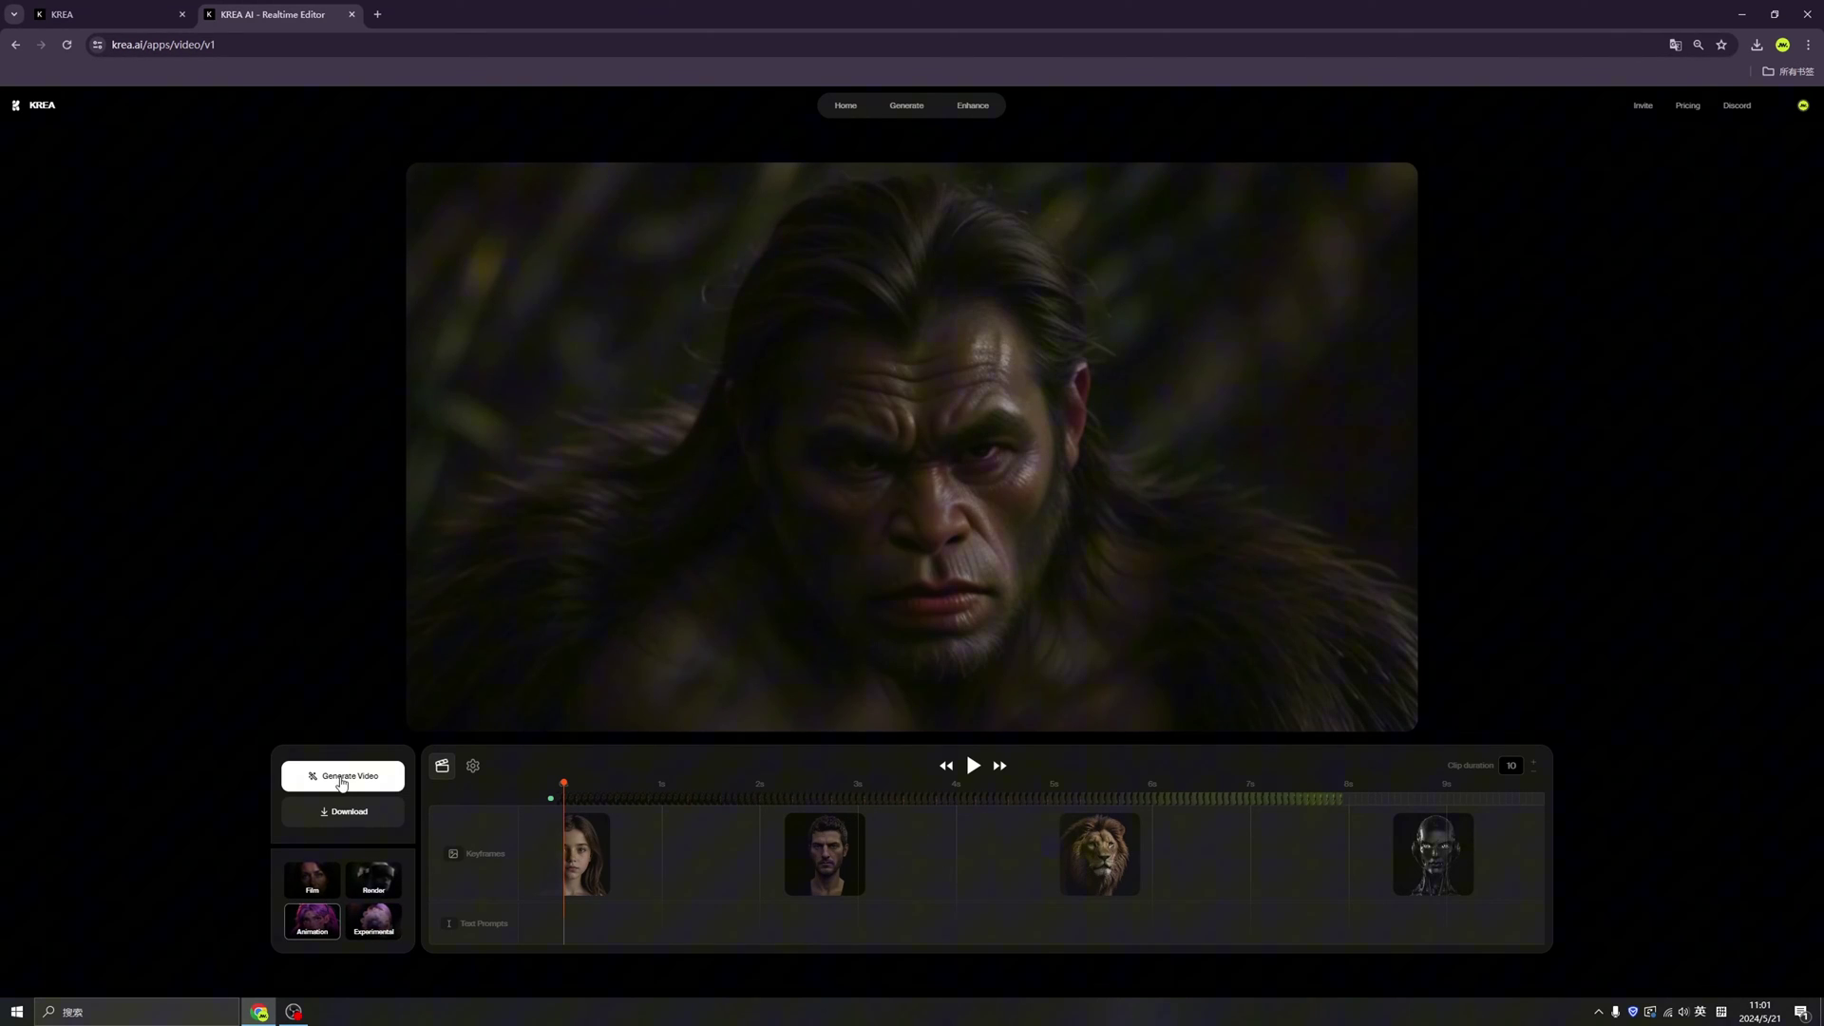
Render the four keyframes into an Animation-style video and play it back
{"action": "left_click", "coordinate": [347, 780]}
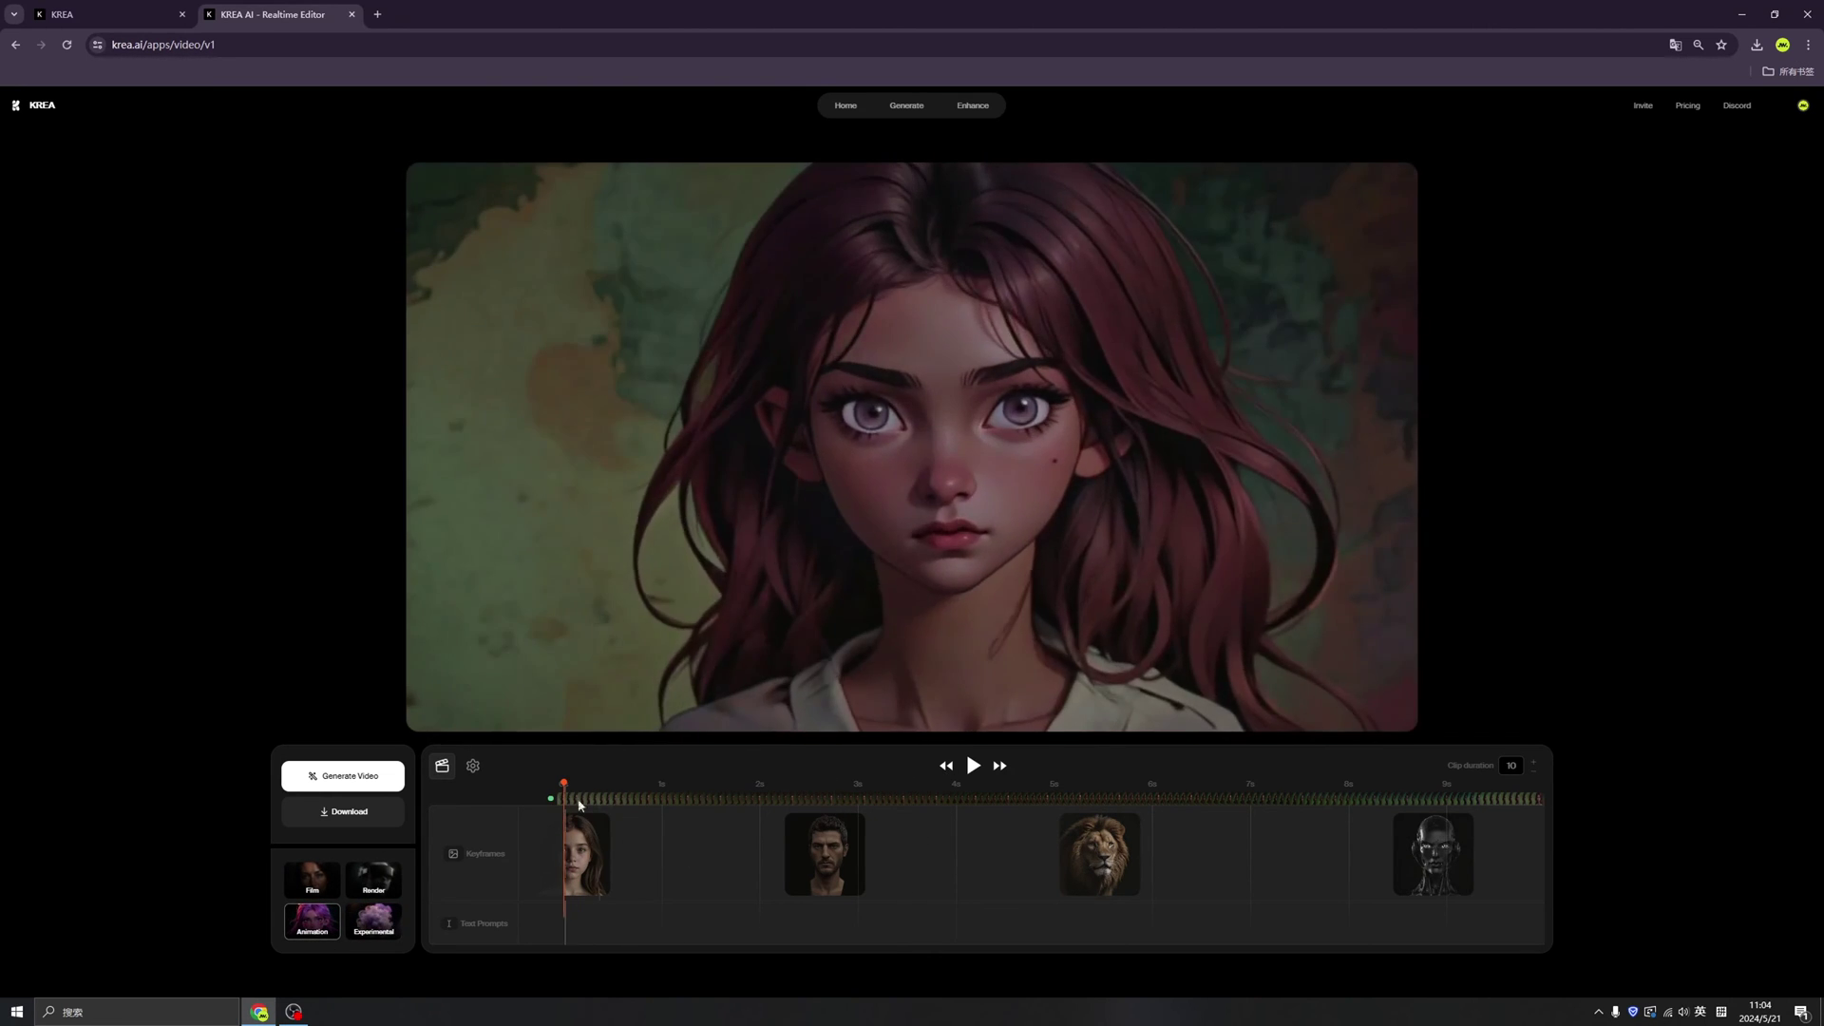
{"action": "left_click", "coordinate": [972, 767]}
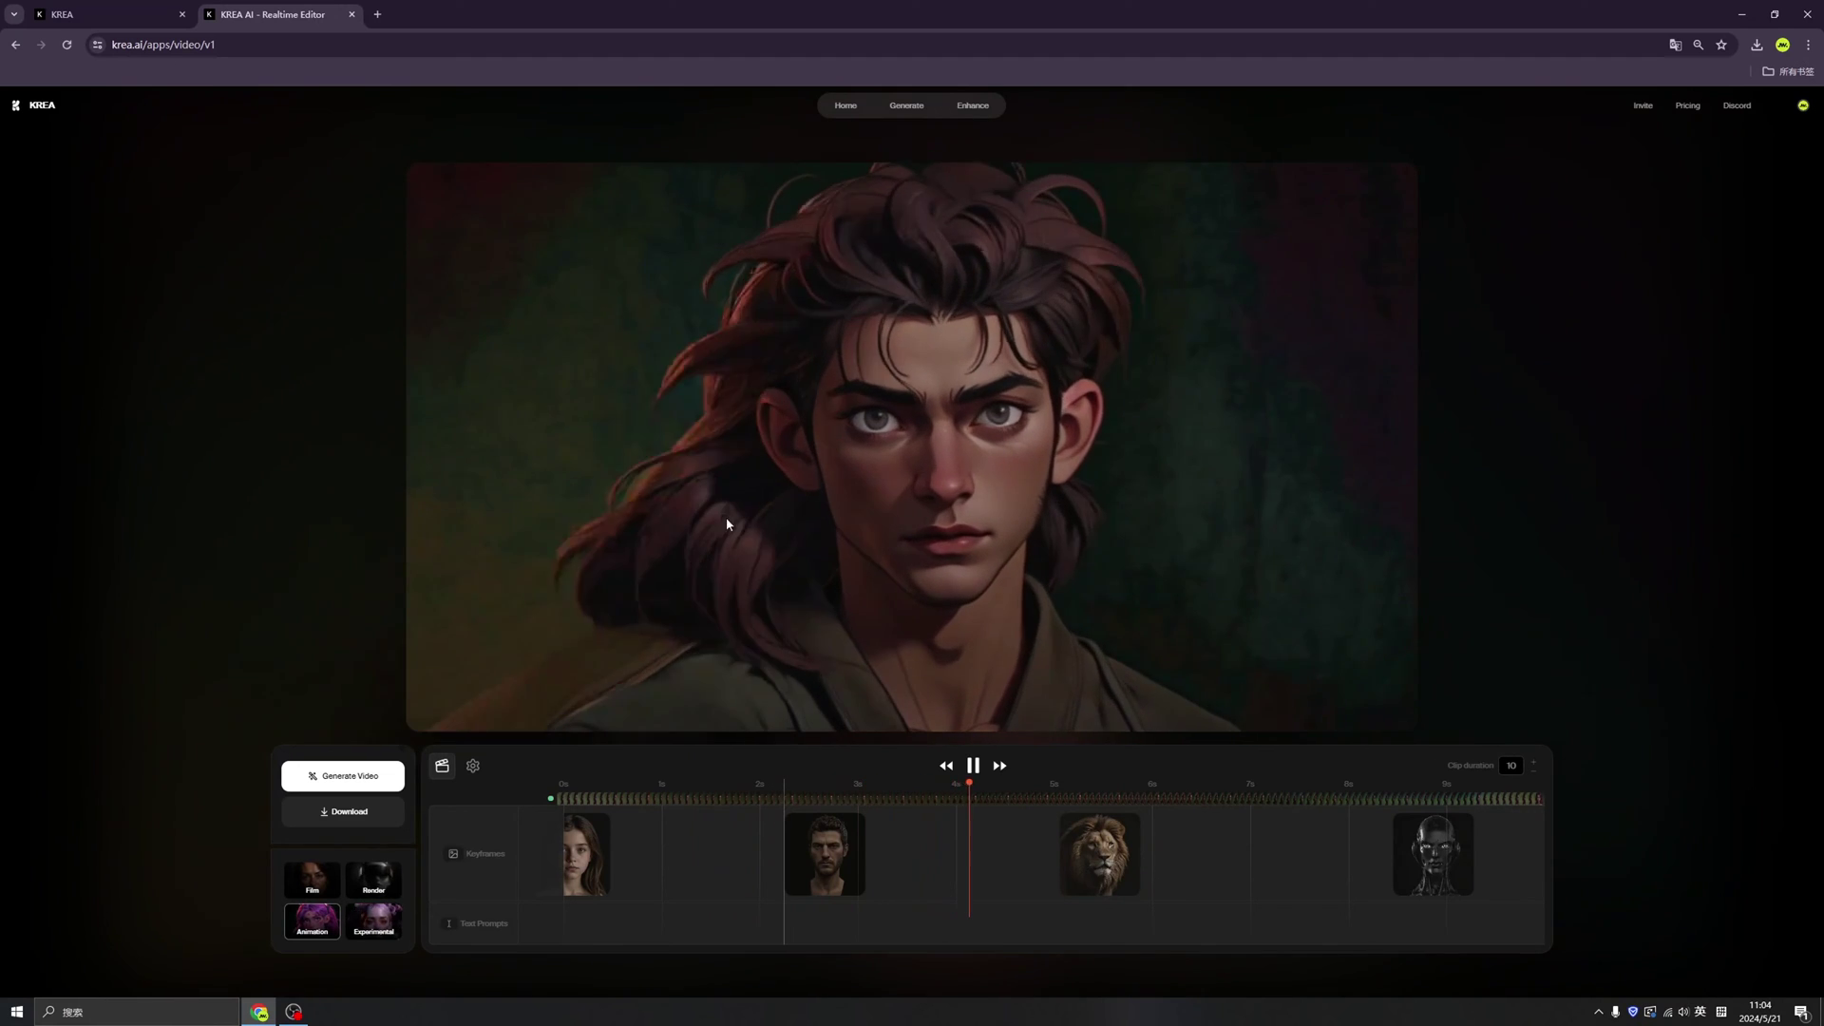
Pause playback and regenerate the video with the Film, Experimental and Render filters
{"action": "left_click", "coordinate": [974, 767]}
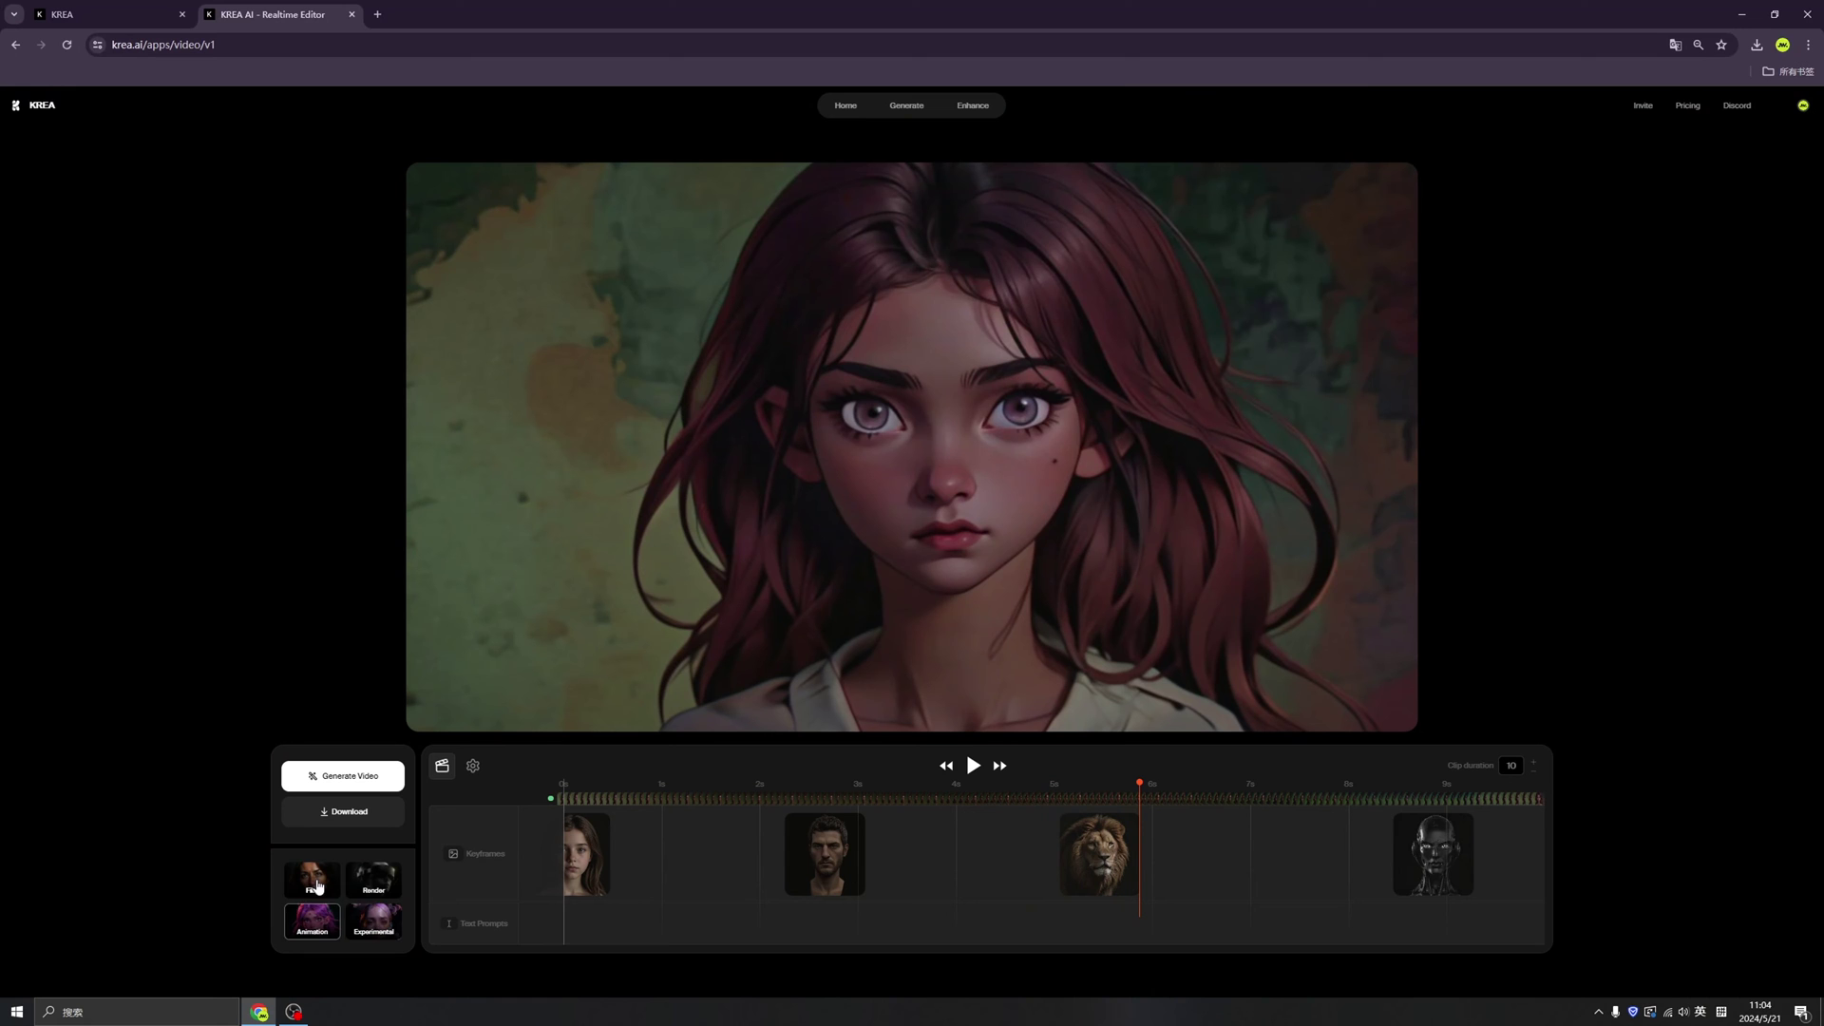
{"action": "left_click", "coordinate": [347, 785]}
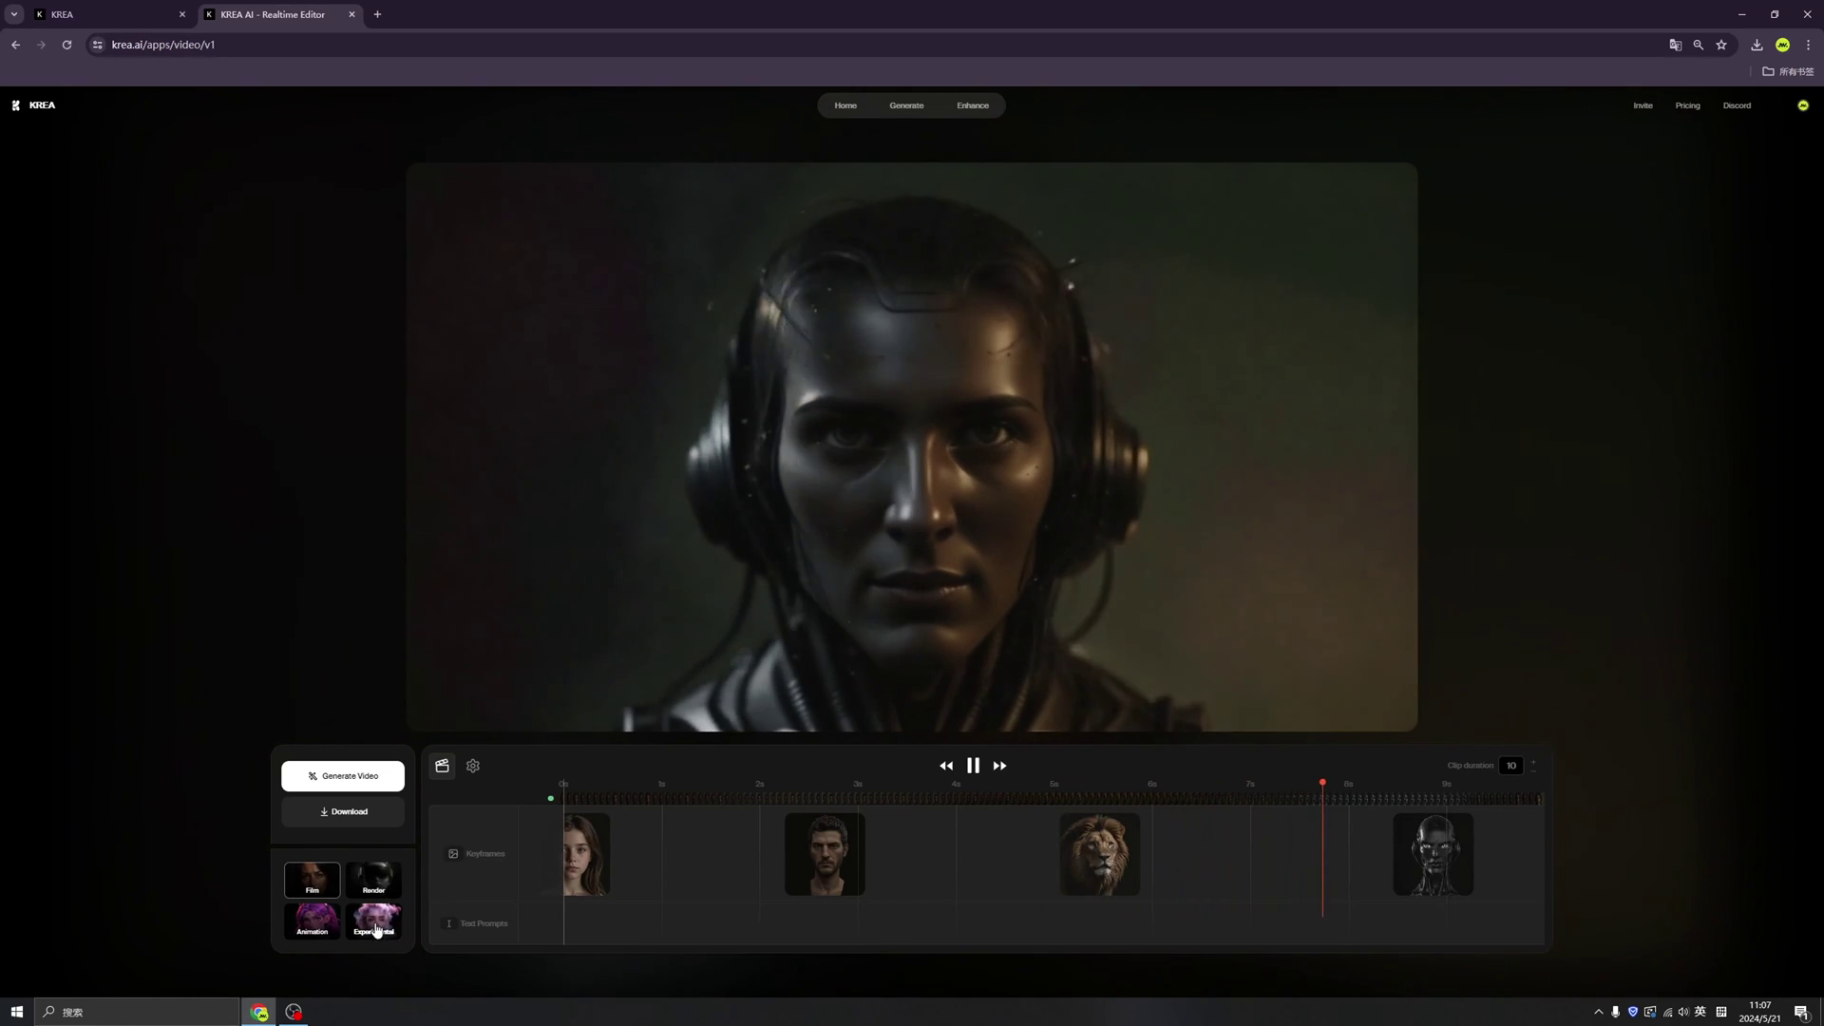
{"action": "left_click", "coordinate": [376, 921]}
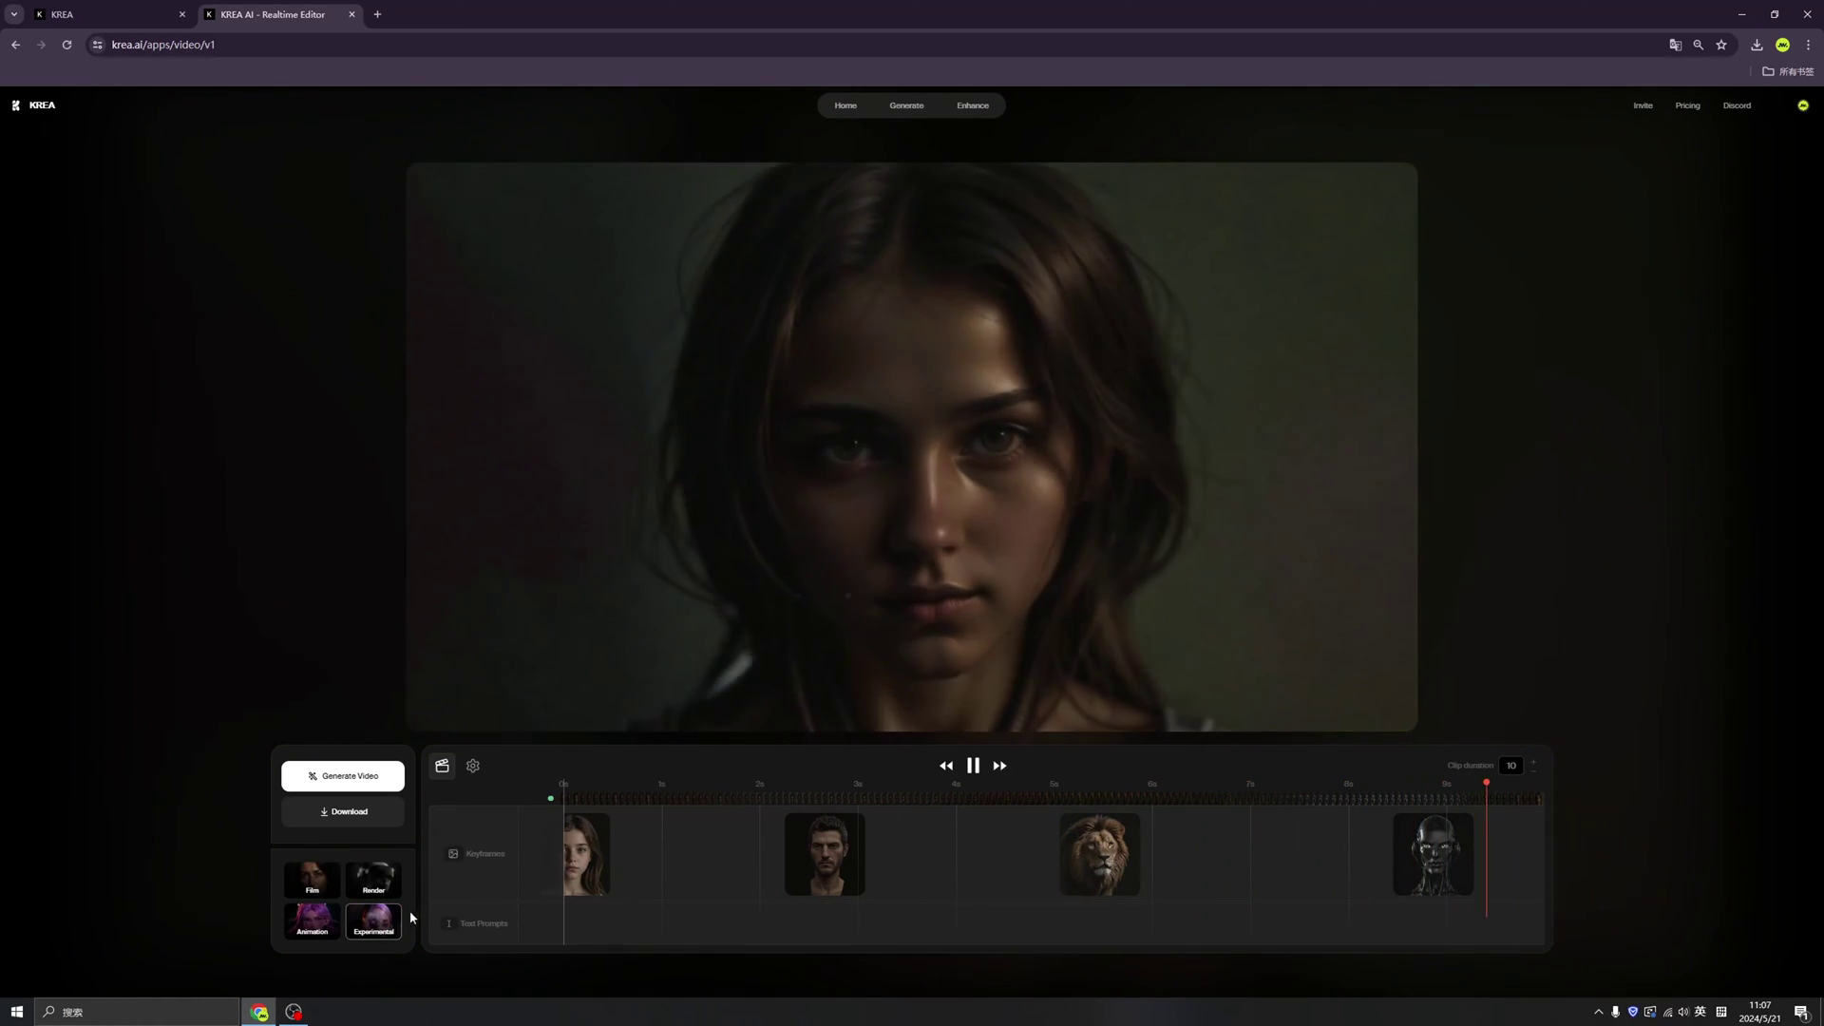
{"action": "left_click", "coordinate": [358, 774]}
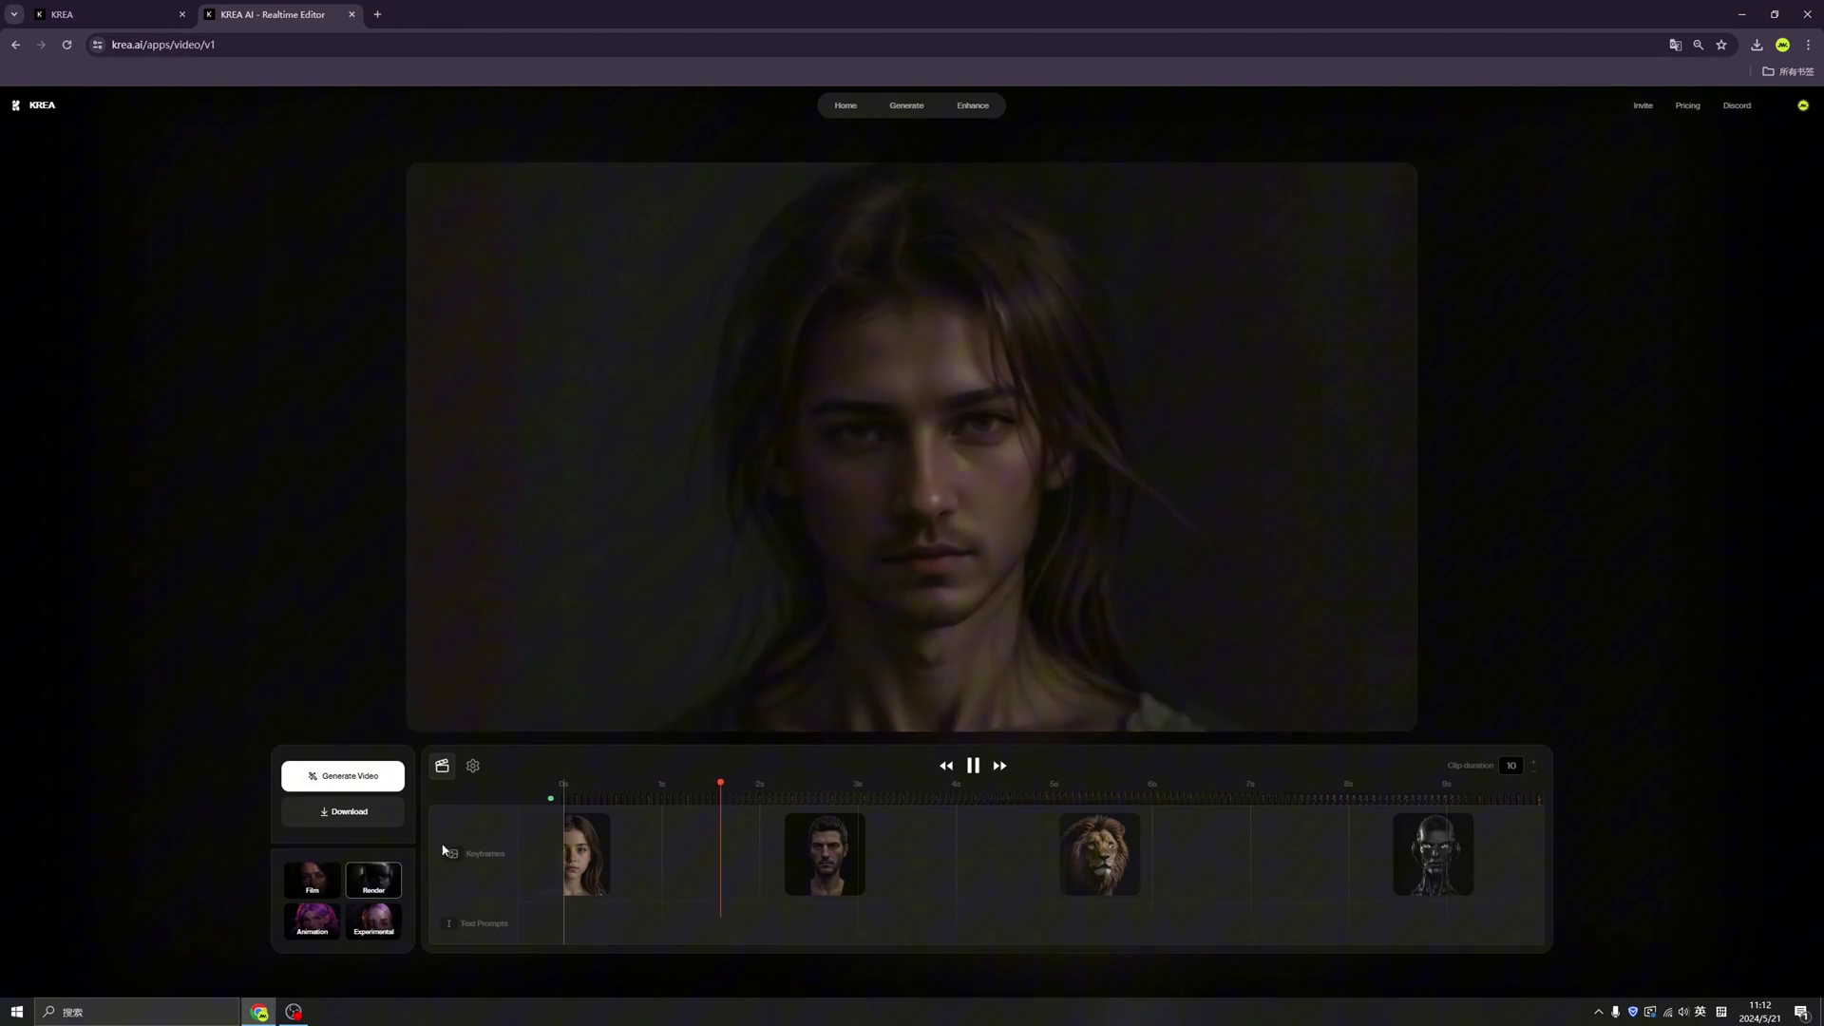
Download the Render-style video and pause its playback
{"action": "left_click", "coordinate": [374, 811]}
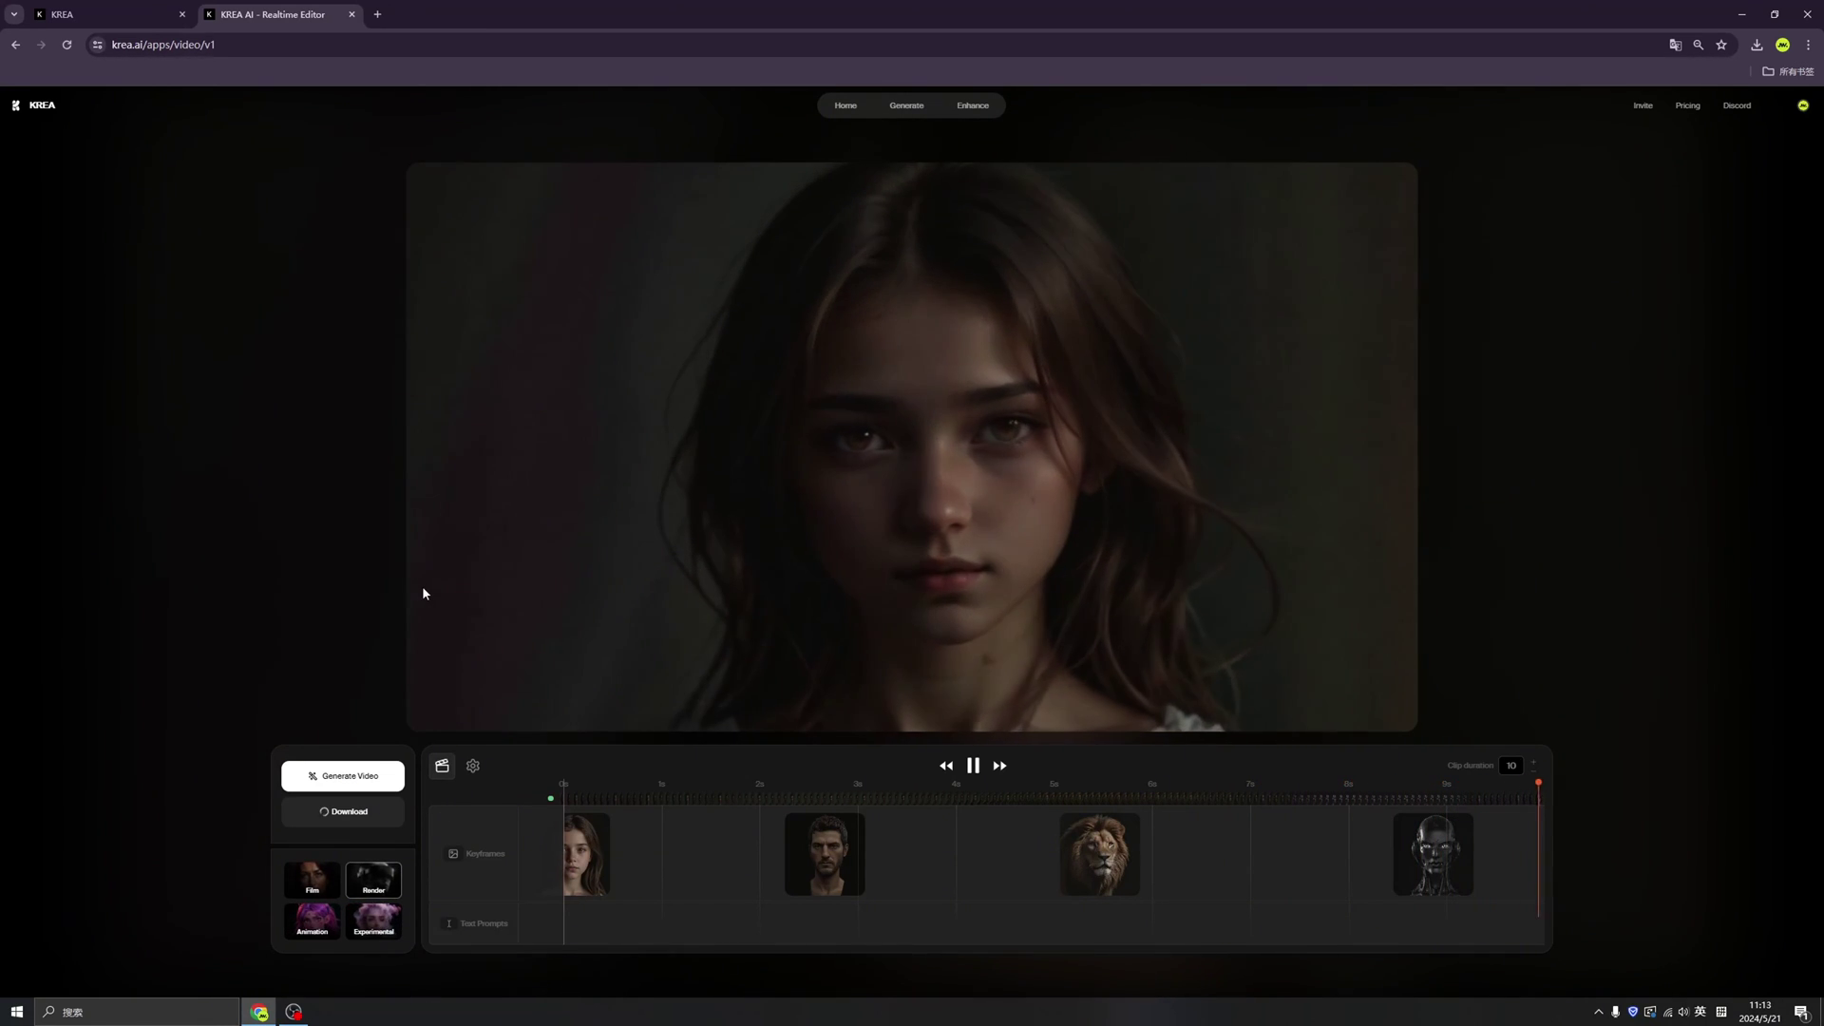
{"action": "key", "text": "space"}
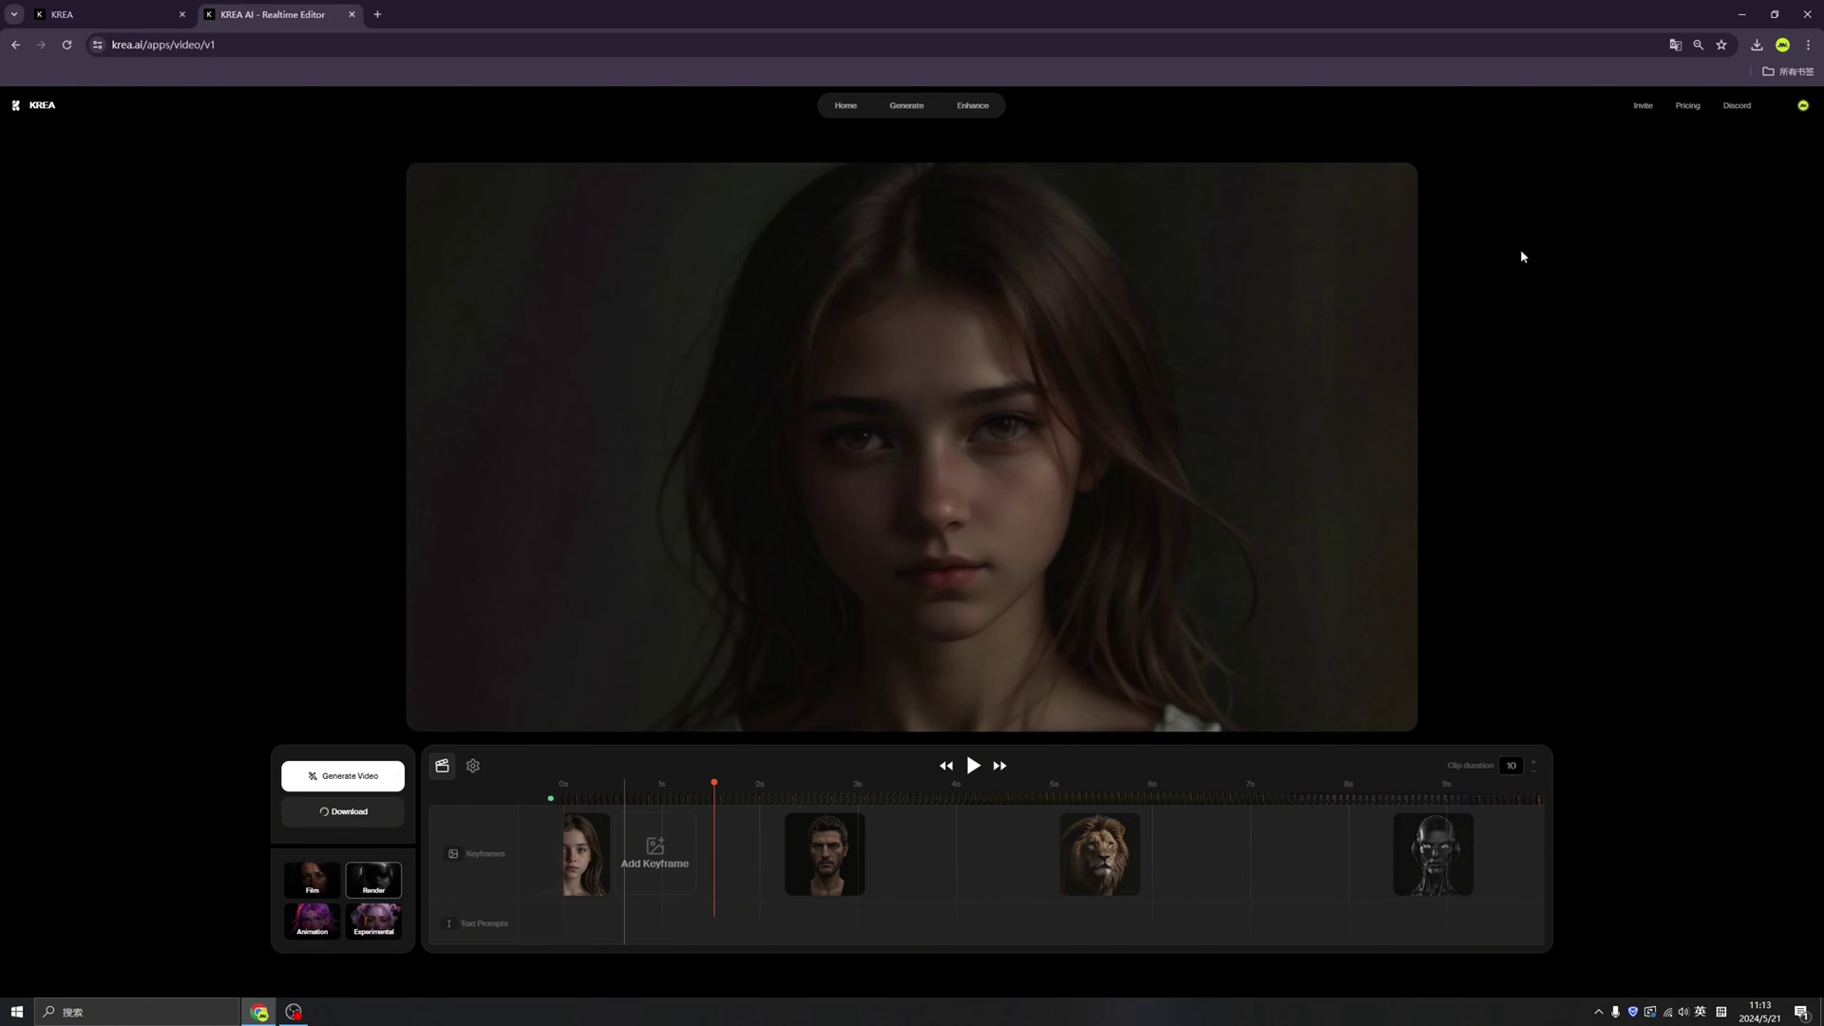
Check the Krea Video invite codes, then add an empty text prompt block near the clip start
{"action": "left_click", "coordinate": [1644, 108]}
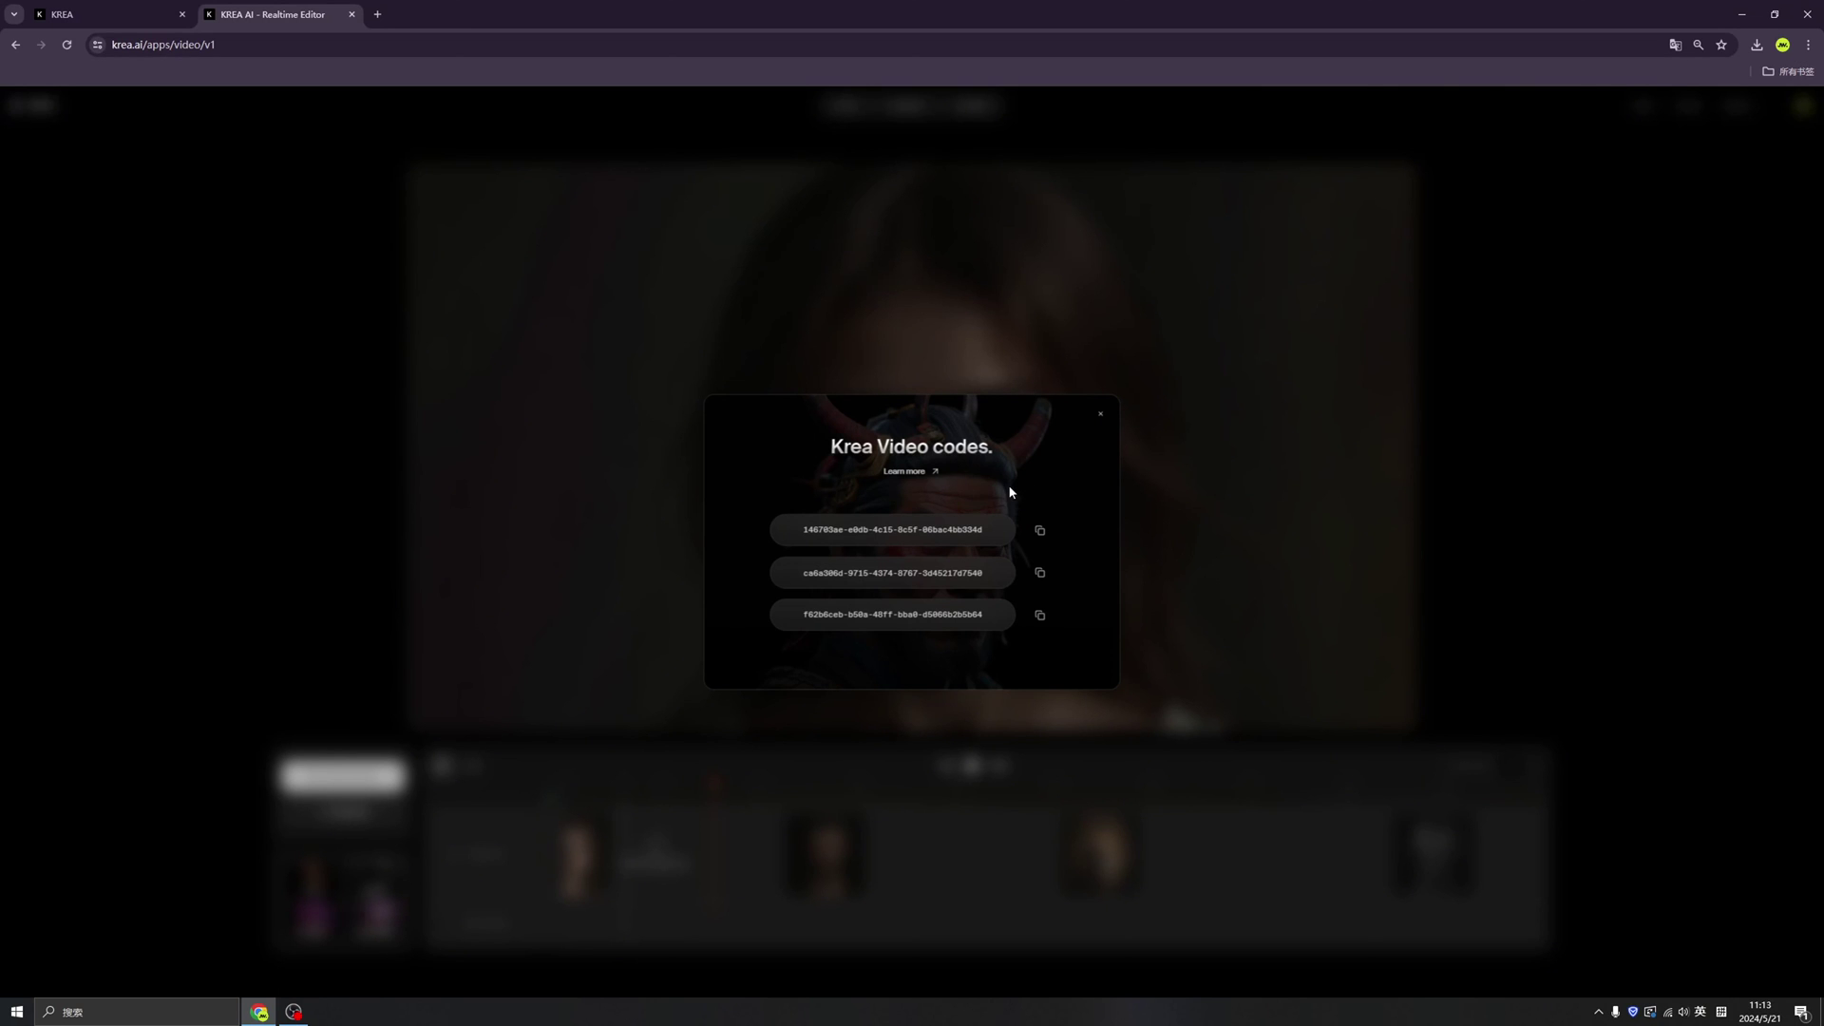
{"action": "left_click", "coordinate": [1100, 414]}
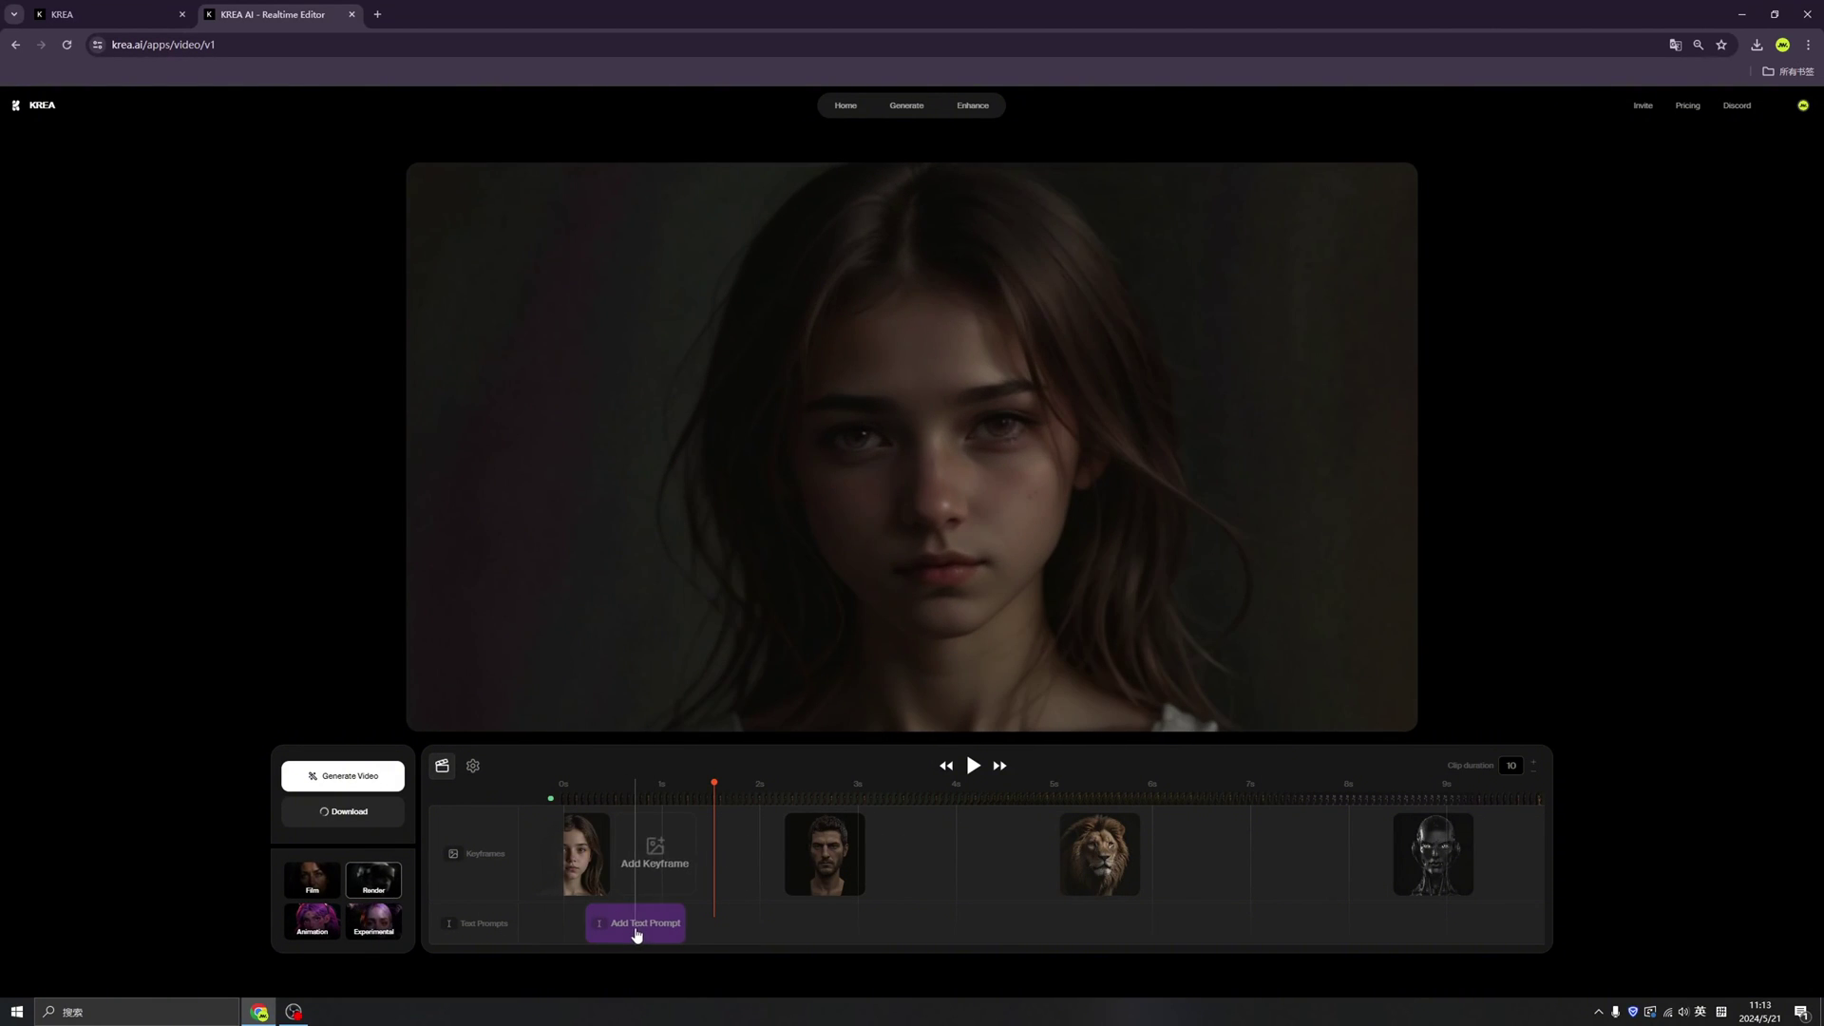
{"action": "left_click", "coordinate": [634, 924]}
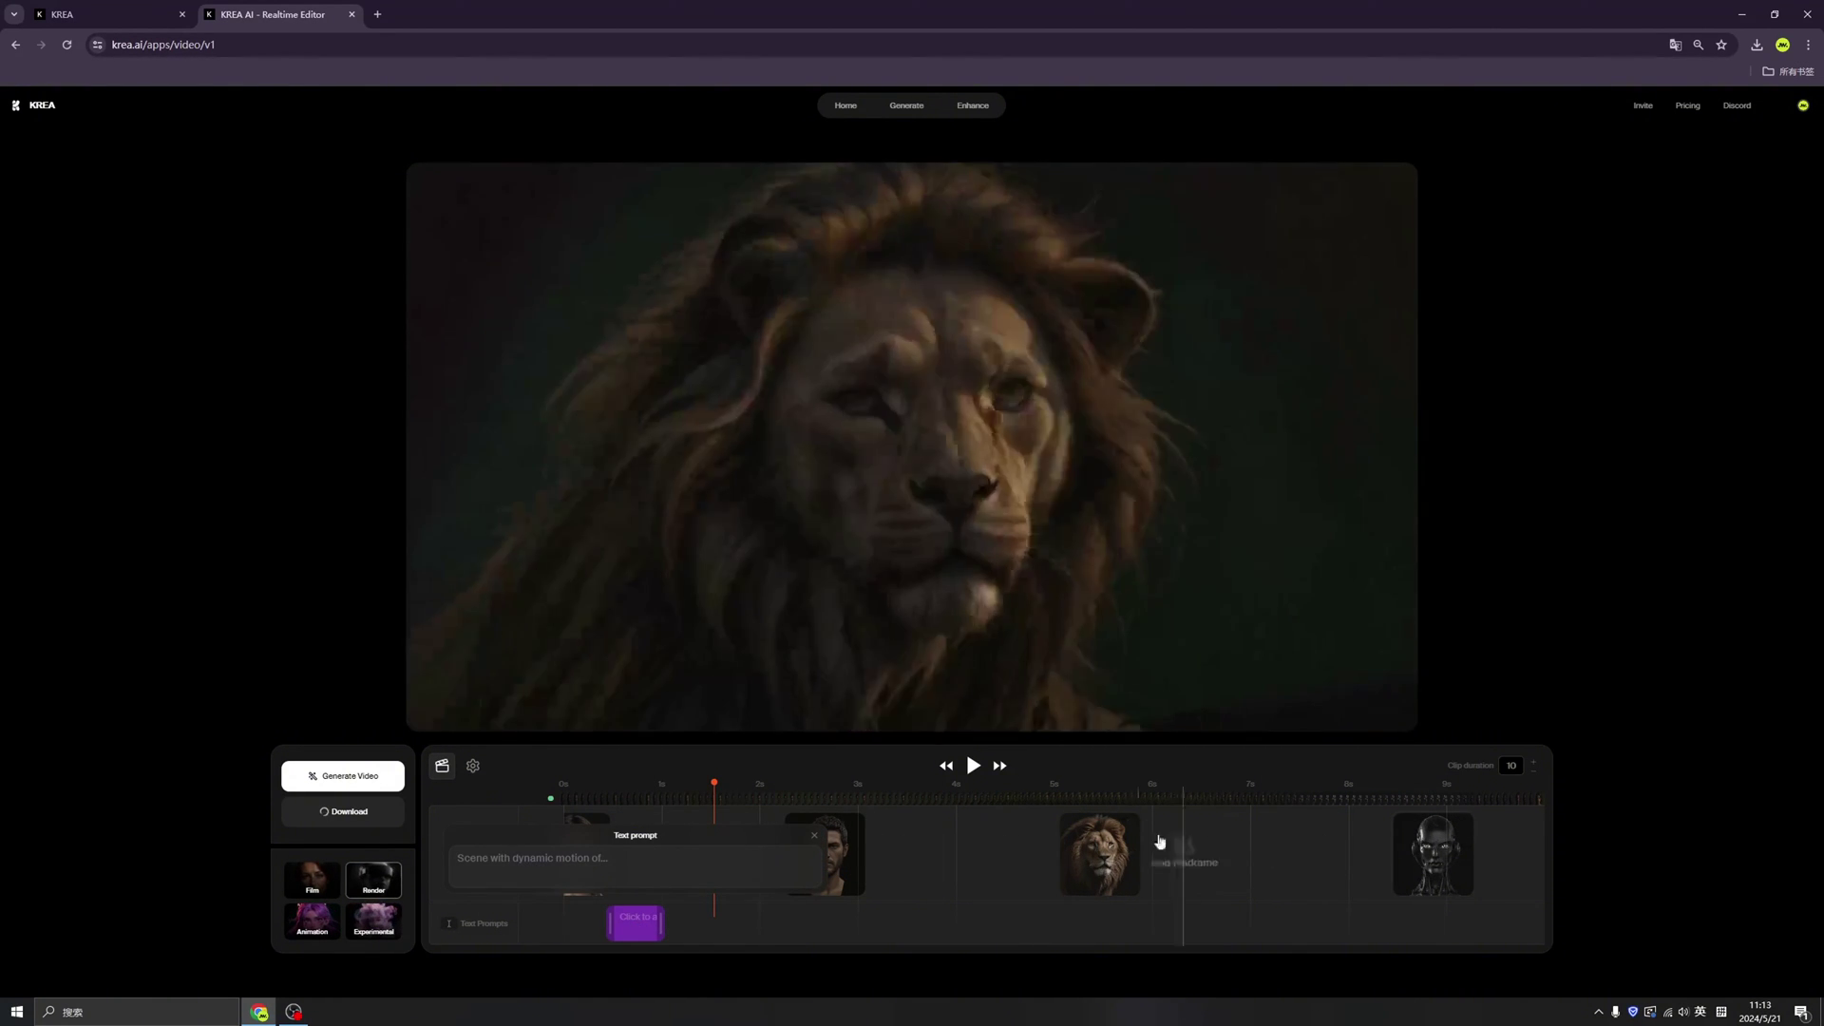